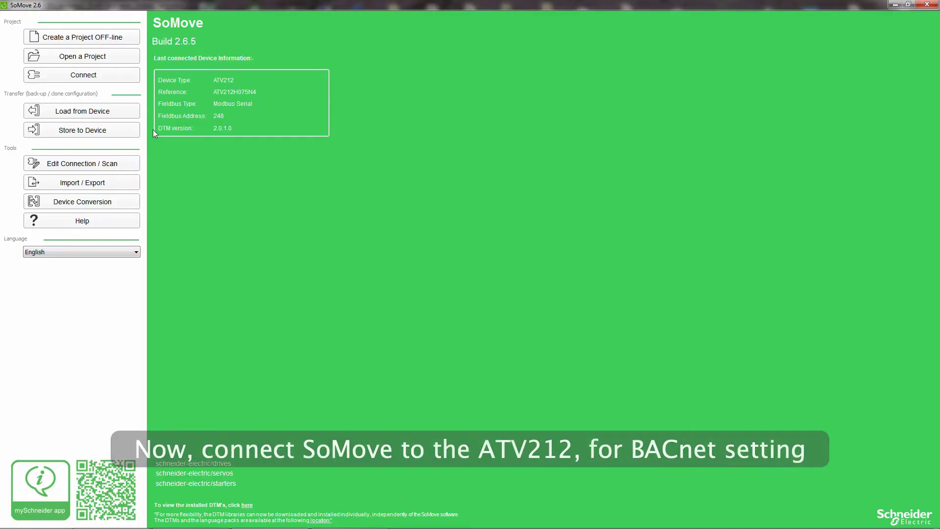
Connect to the ATV212 drive and display its Communication Menu parameters
left_click(89, 77)
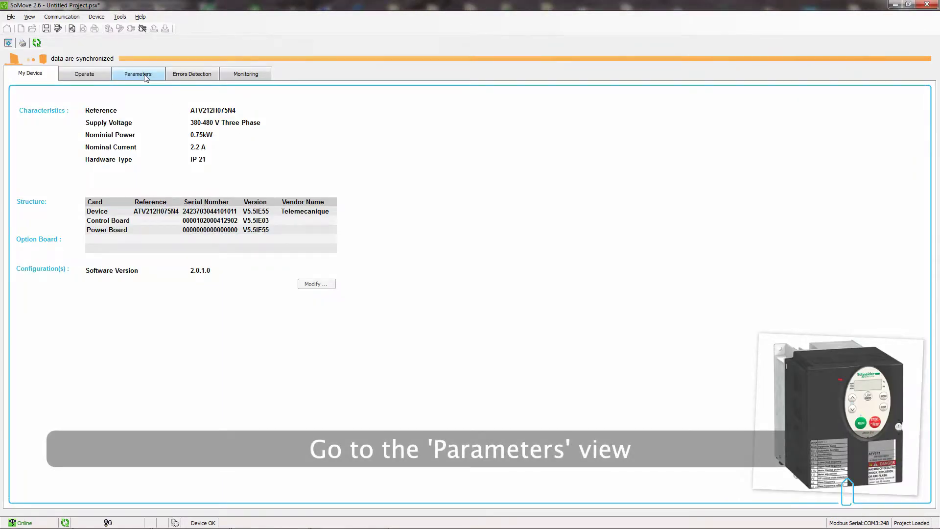
left_click(146, 77)
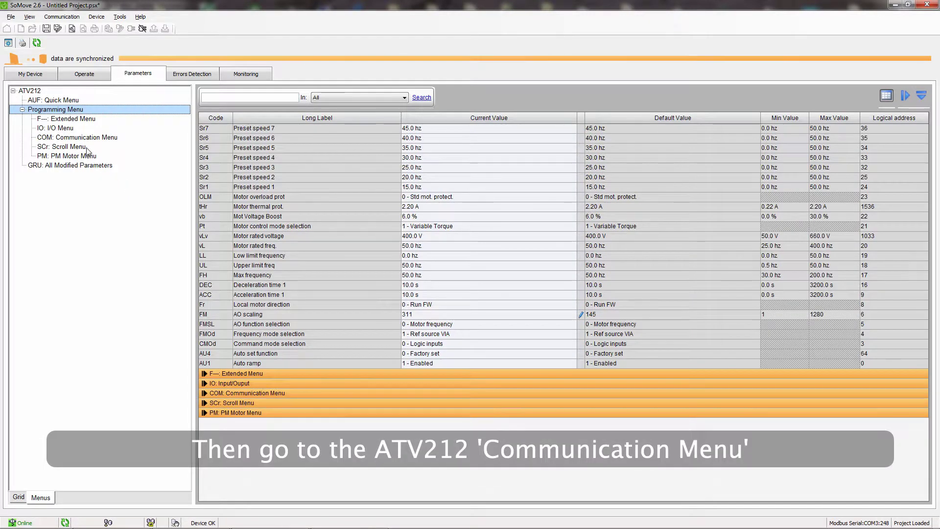
left_click(92, 138)
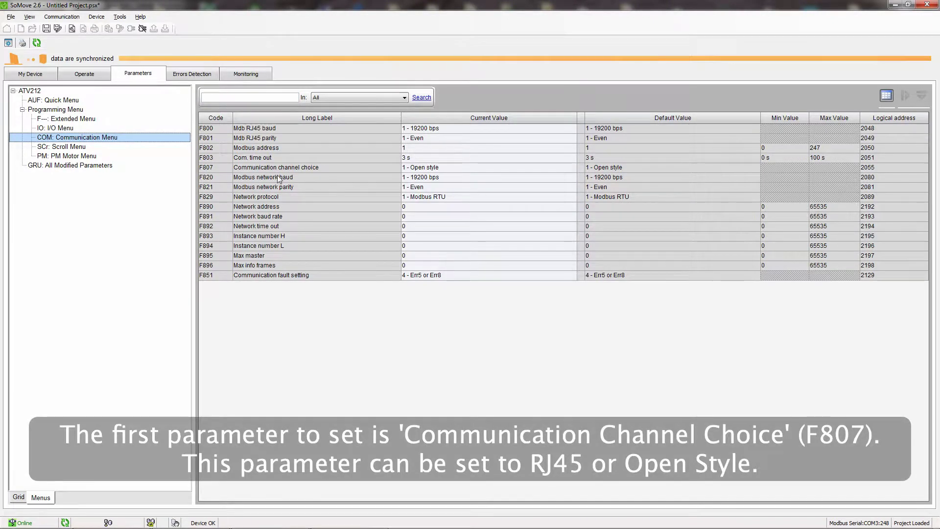
Select 1 - Open style as the current value of Communication channel choice (F807)
left_click(446, 168)
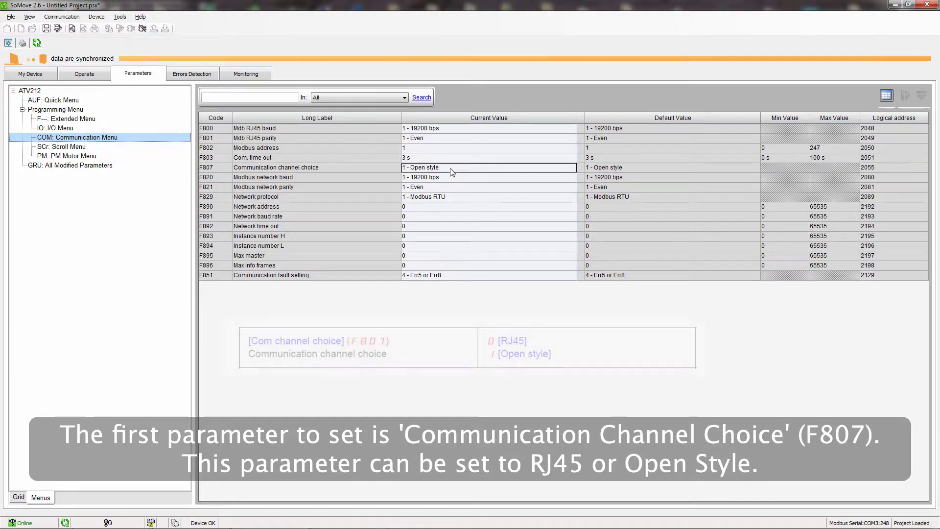
left_click(571, 168)
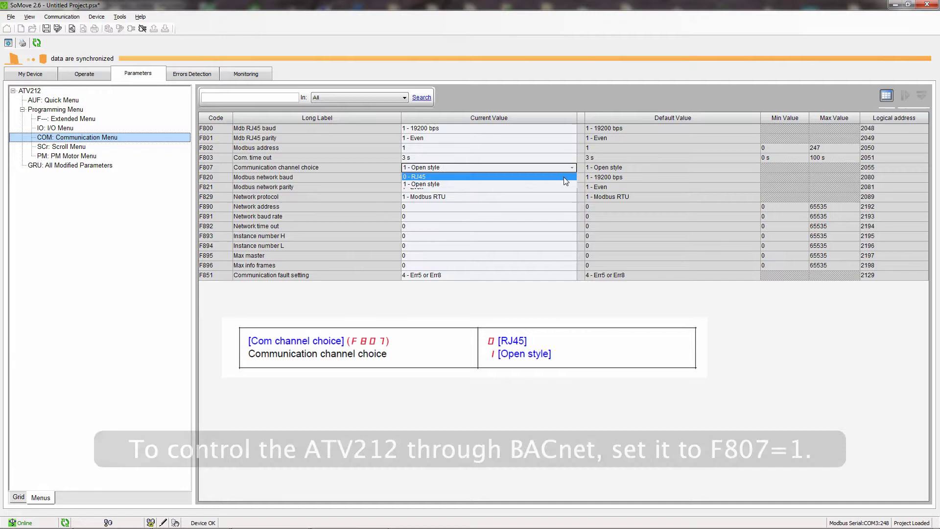
left_click(558, 183)
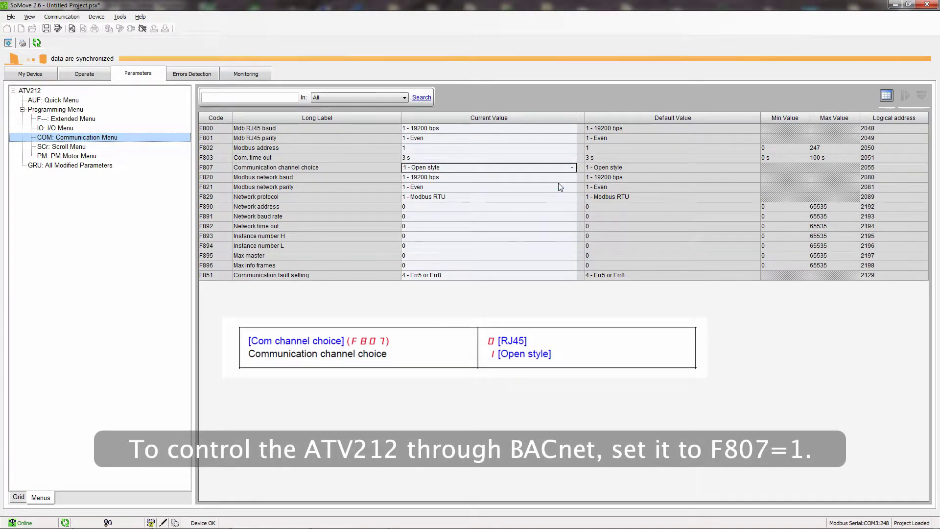
left_click(392, 169)
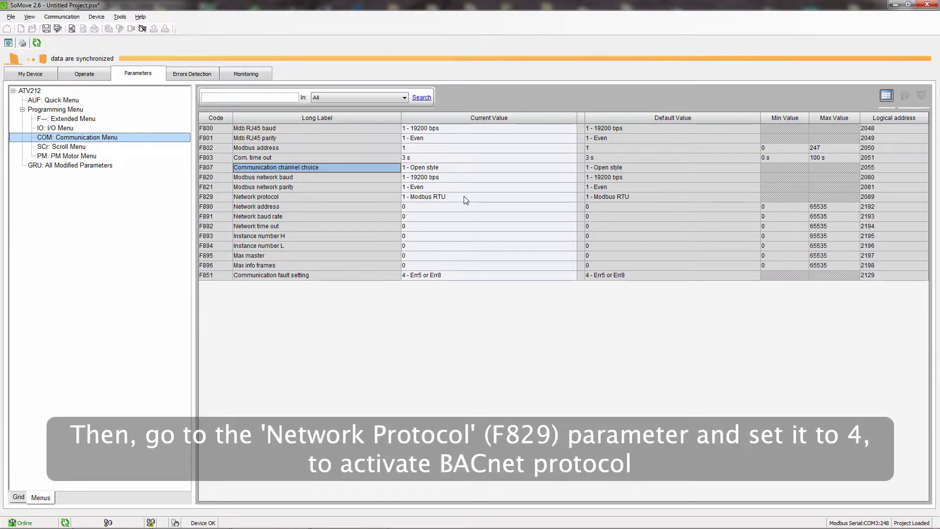
Set the Network protocol parameter (F829) to 4 - BACnet
left_click(486, 198)
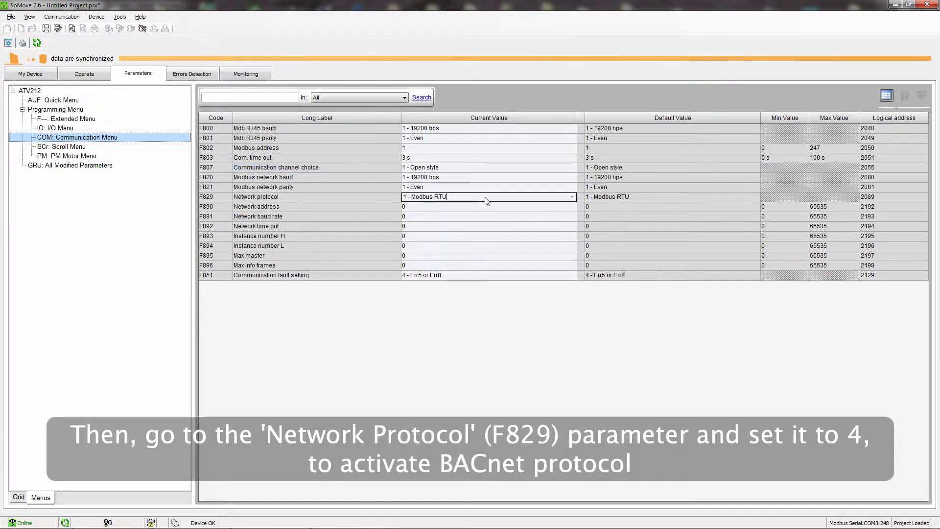
left_click(571, 197)
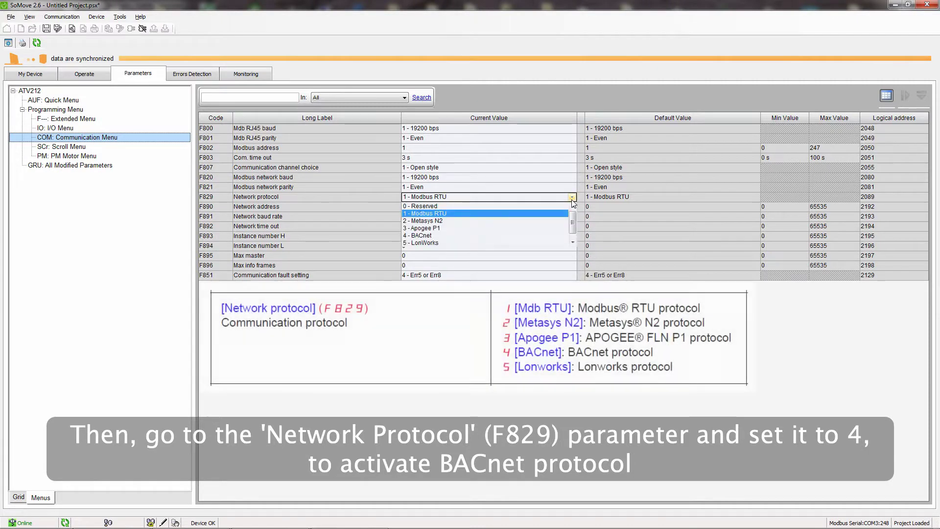
left_click(533, 236)
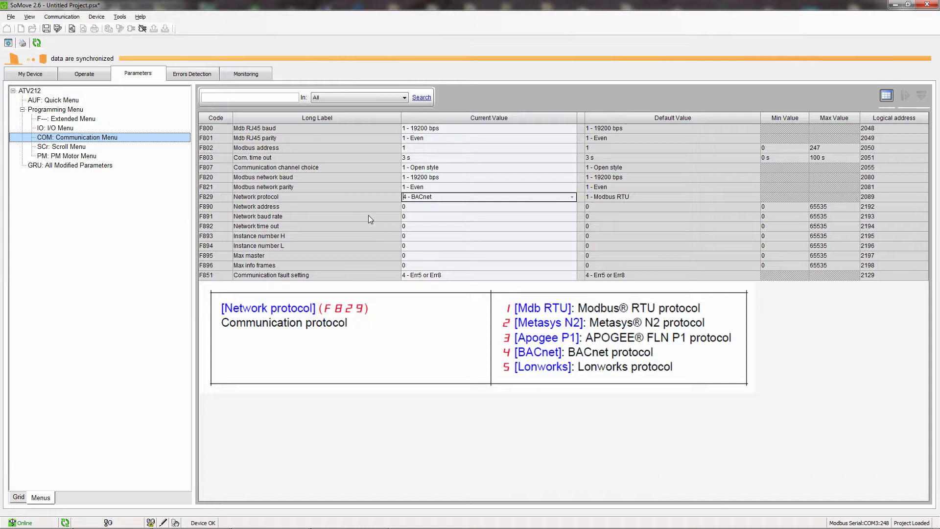
left_click(368, 216)
left_click(367, 199)
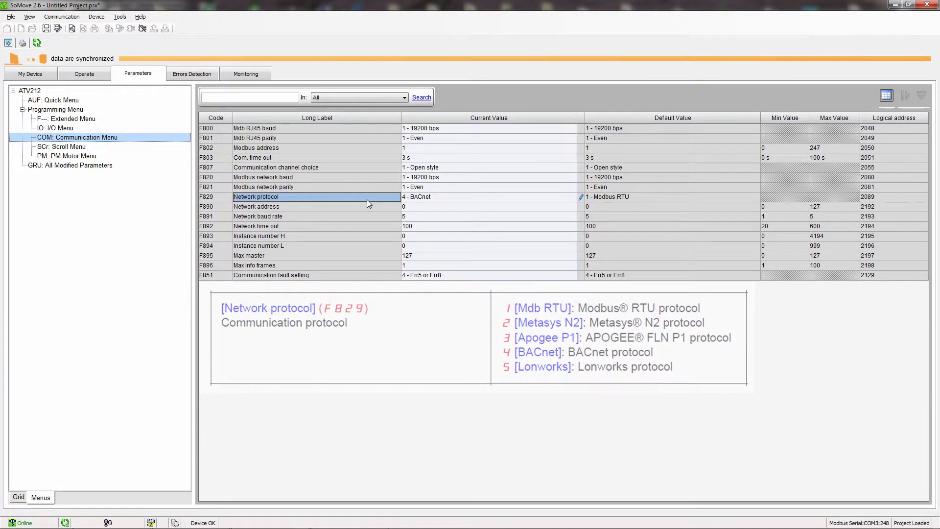
Set the drive's BACnet Network address (F890) to 8
left_click(417, 206)
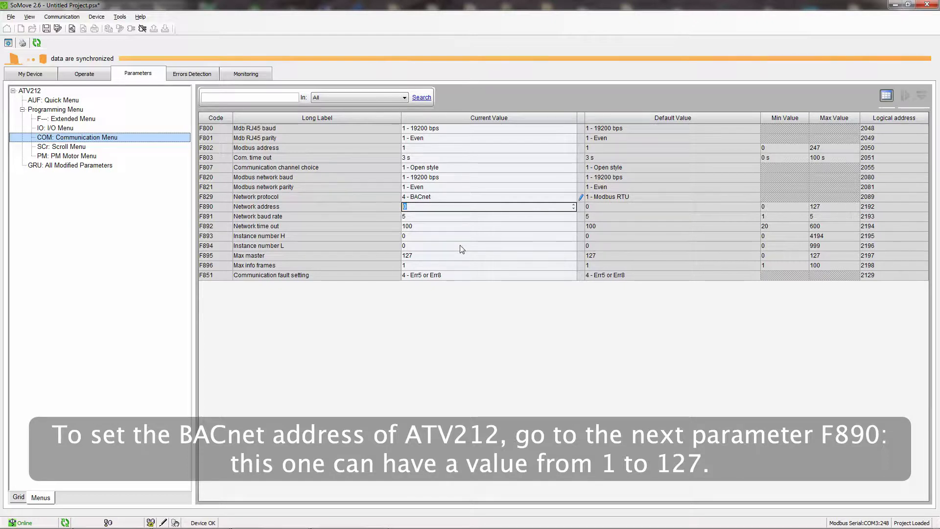
type("8")
key("Return")
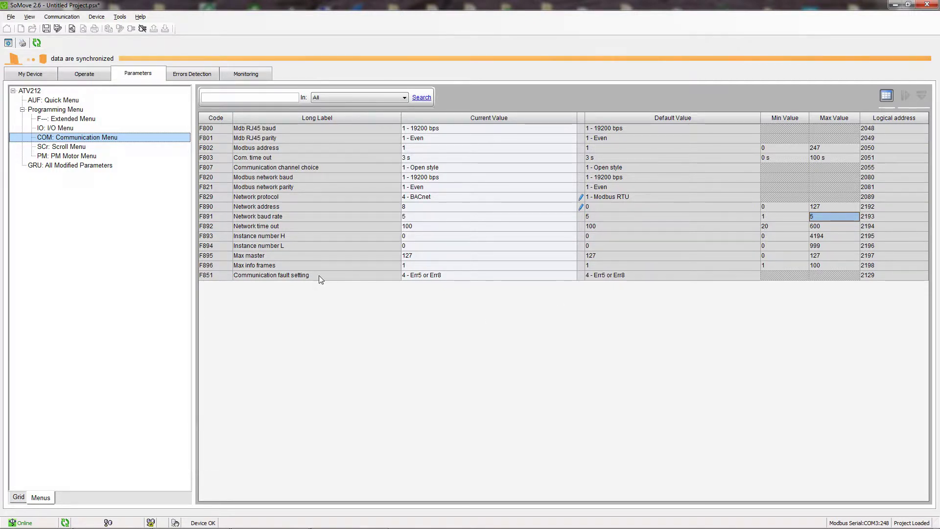
Set Instance number L (F894), the last three digits of the BACnet instance number, to 45
left_click(323, 235)
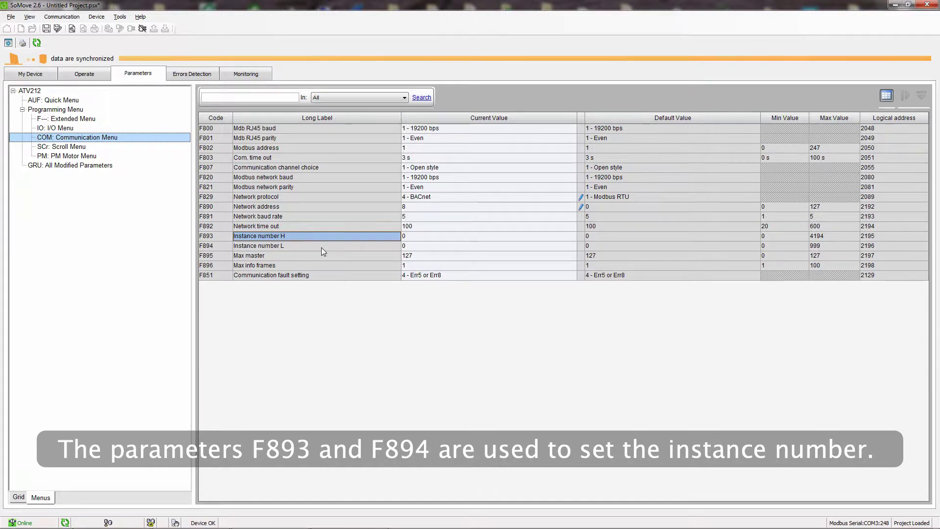
left_click(321, 247)
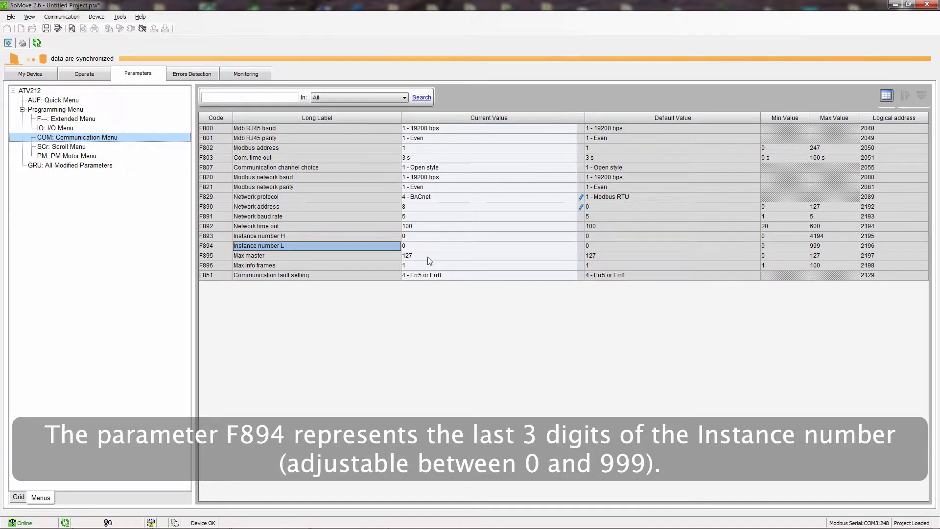
left_click(411, 249)
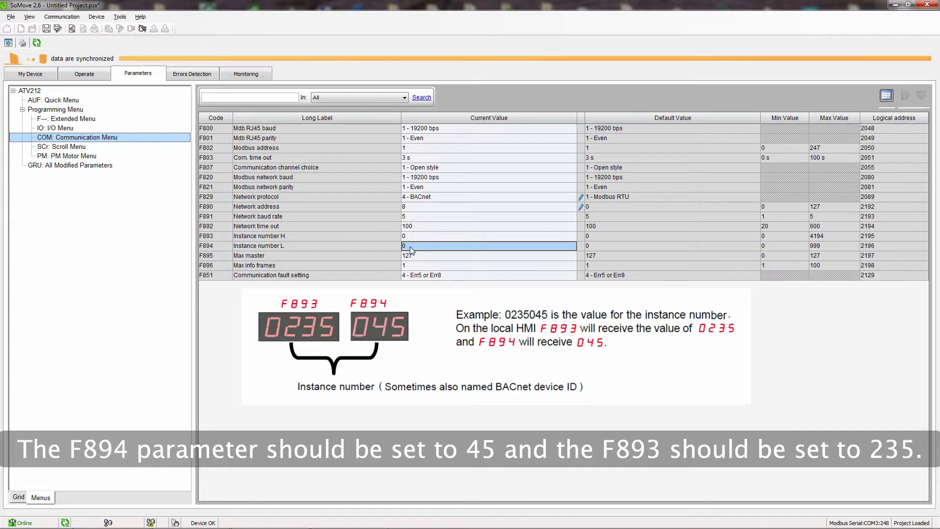
key("Down")
key("Down")
key("Down")
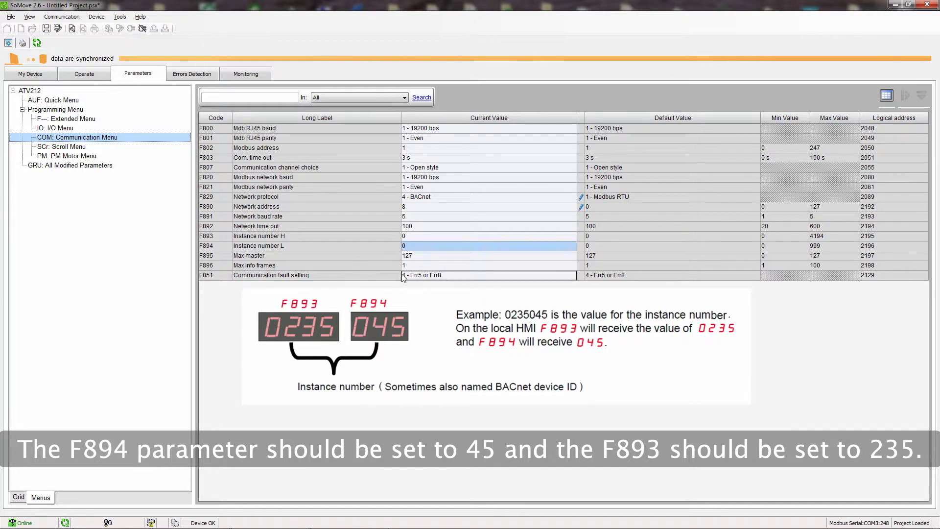
left_click(405, 246)
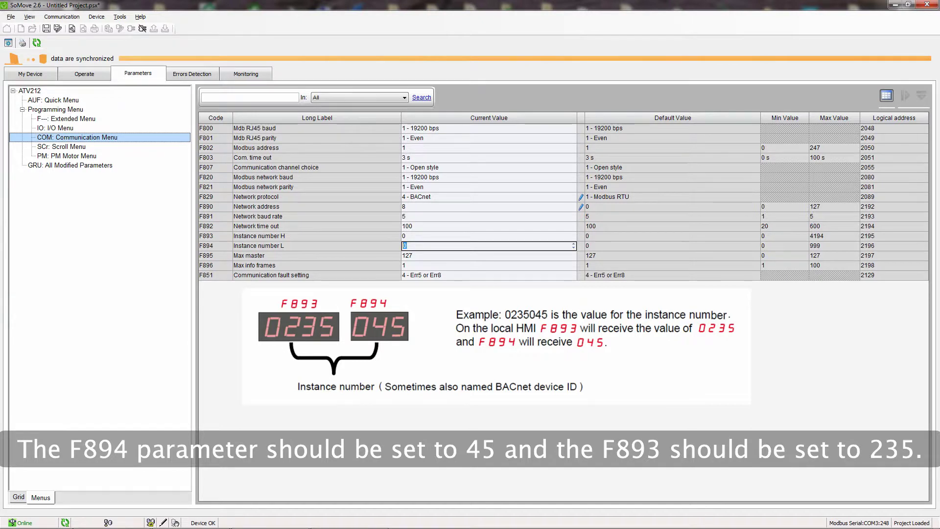
type("45")
key("Return")
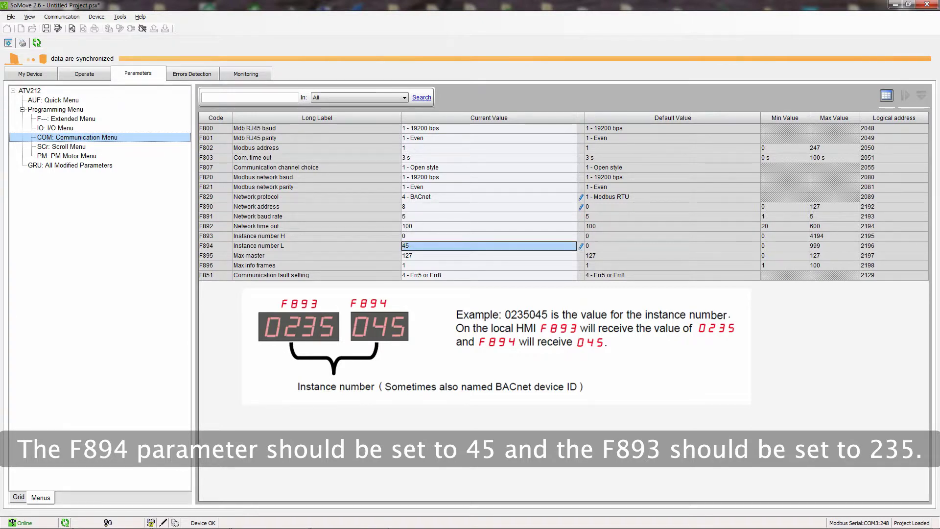
Set Instance number H (F893), the leading digits of the BACnet instance number, to 235
left_click(405, 236)
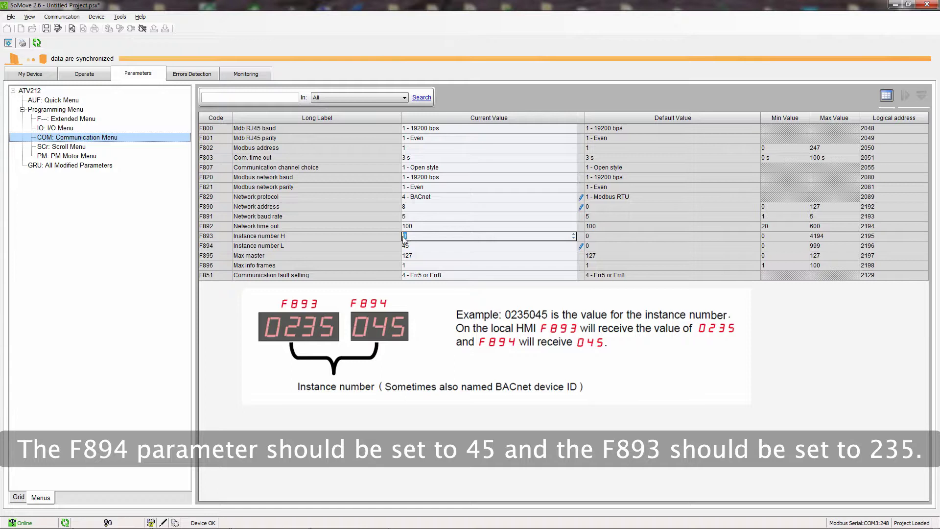
type("235")
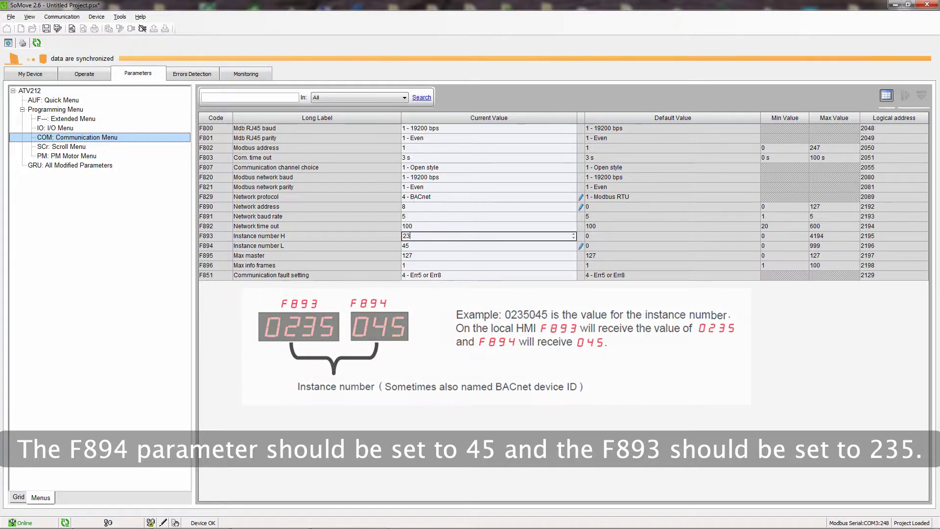
key("Return")
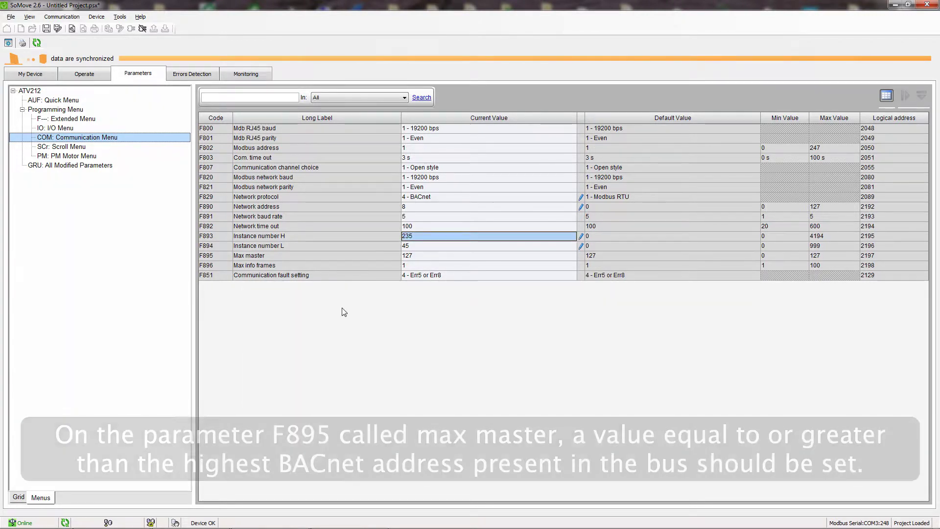
Set the Max master parameter (F895) to 10
left_click(414, 256)
double_click(411, 256)
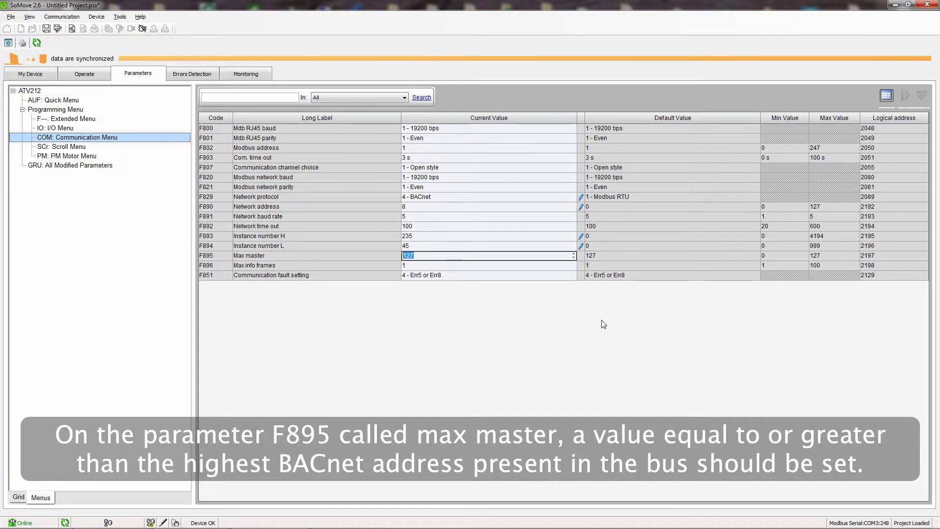
type("10")
key("Return")
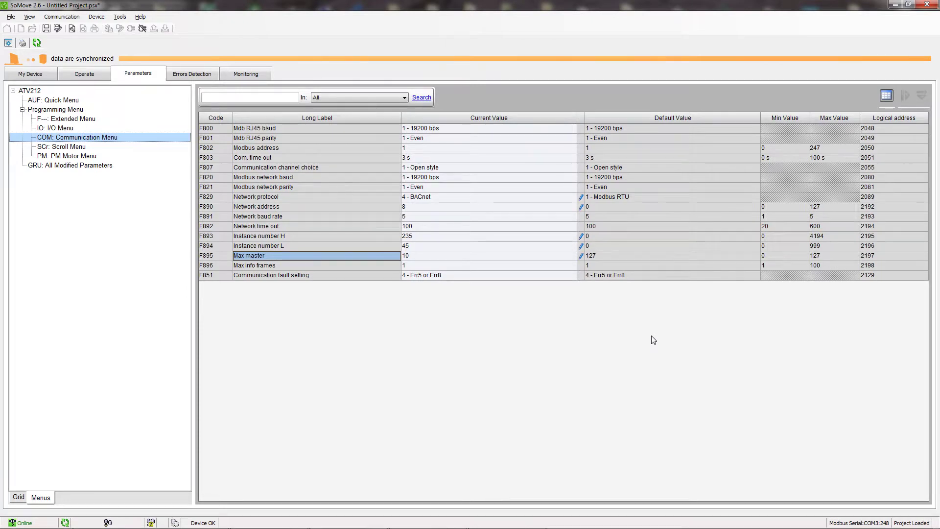
Set the Max info frames parameter (F896) to 2
left_click(405, 266)
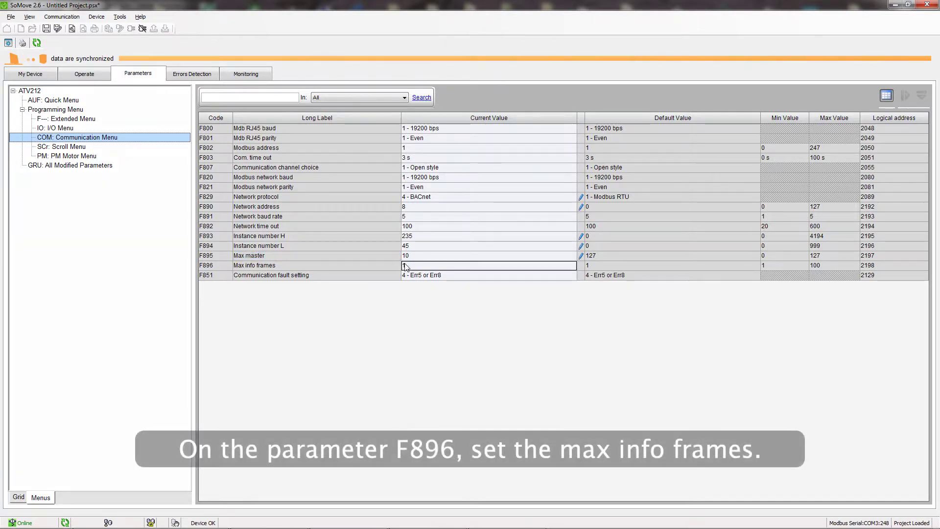
left_click(316, 264)
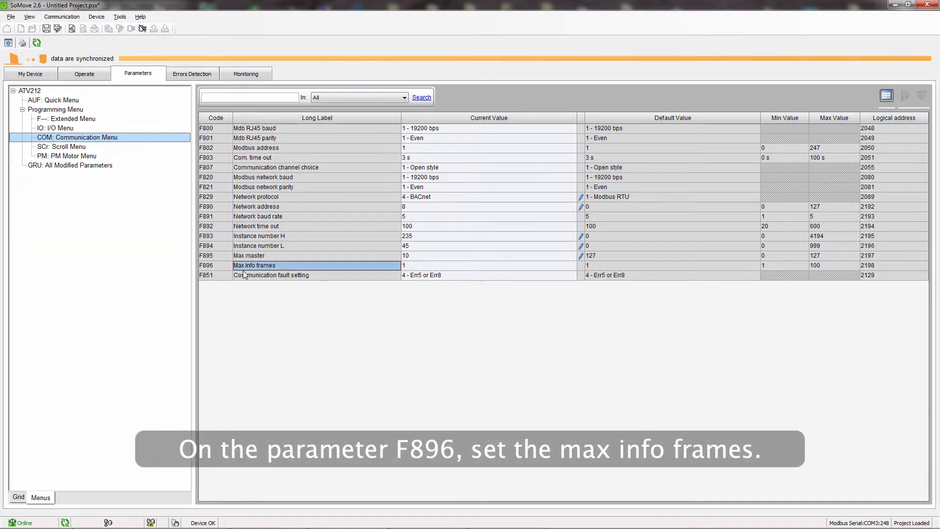
left_click(208, 268)
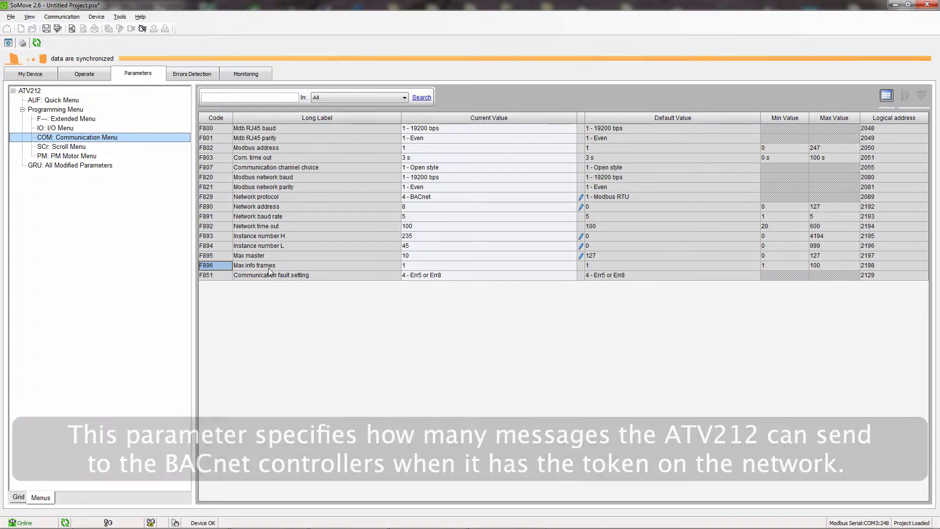
left_click(404, 266)
left_click(404, 265)
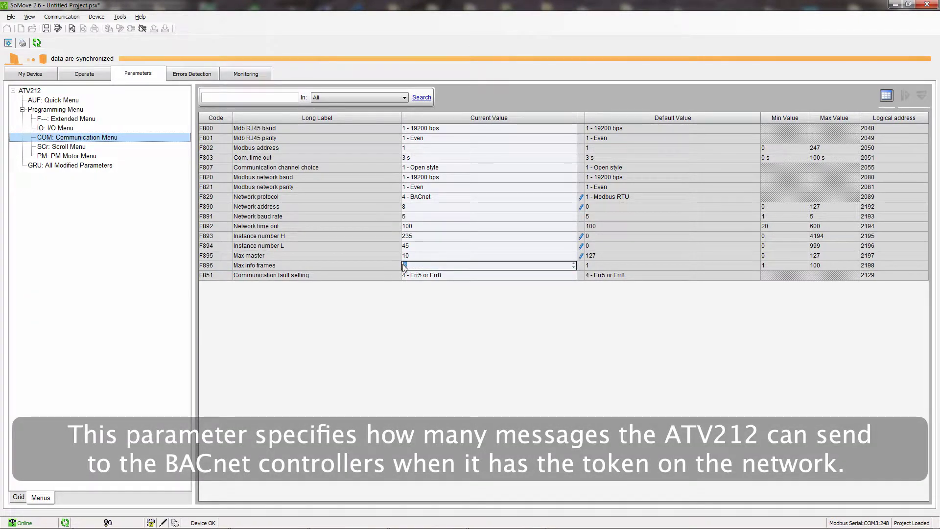
type("2")
key("Return")
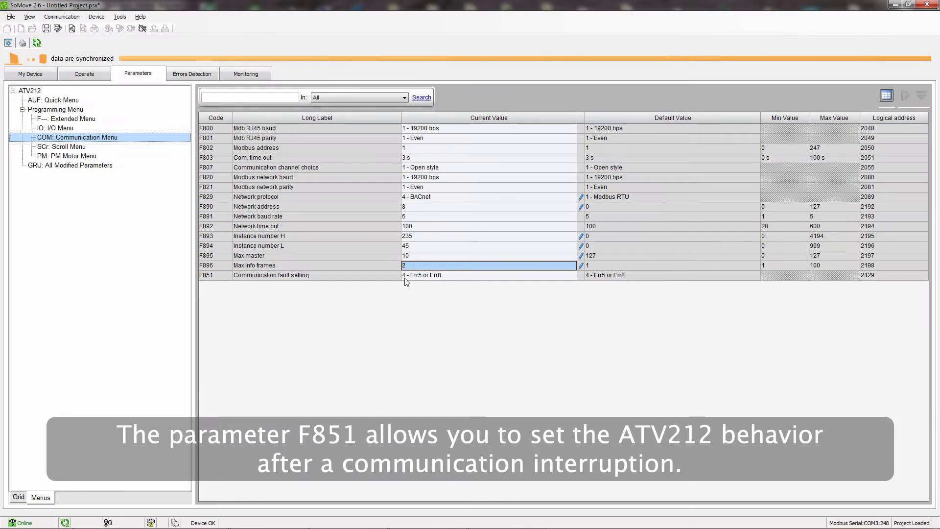
Select 4 - Err5 or Err8 for the Communication fault setting (F851)
left_click(450, 277)
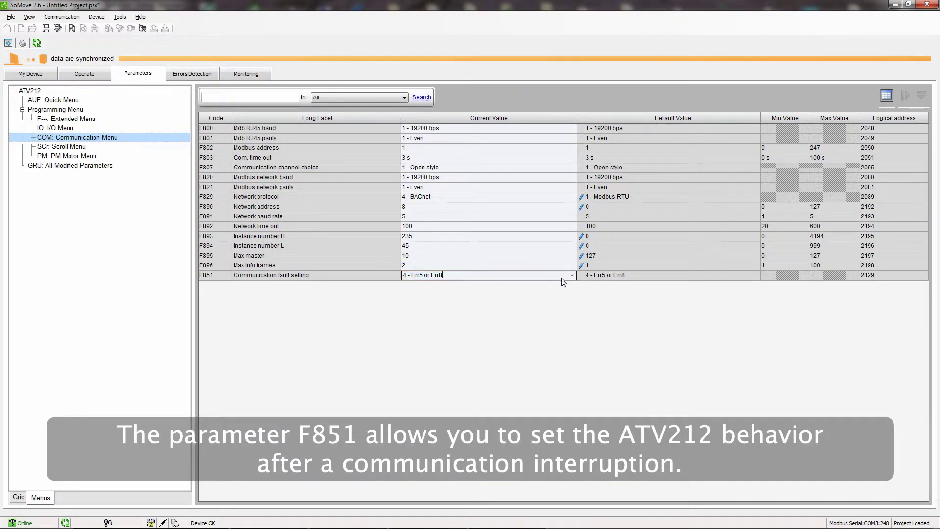
left_click(571, 276)
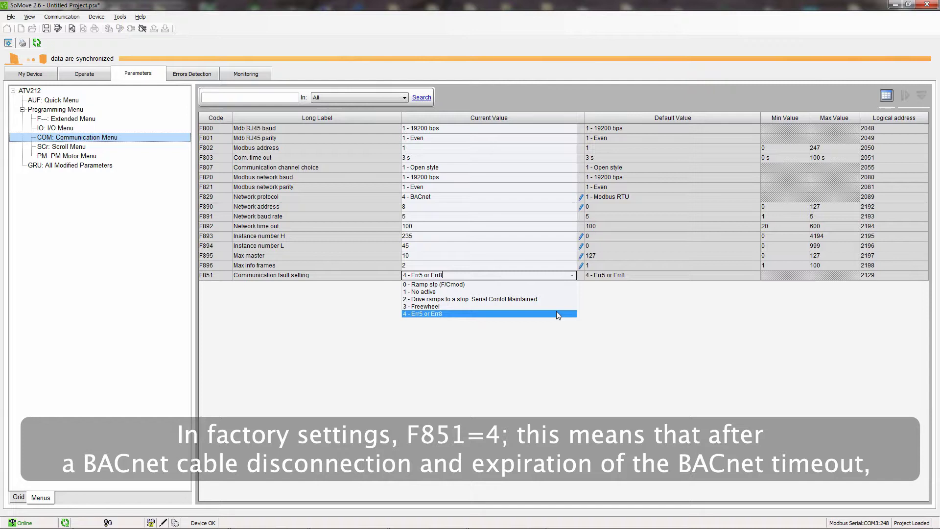
left_click(556, 310)
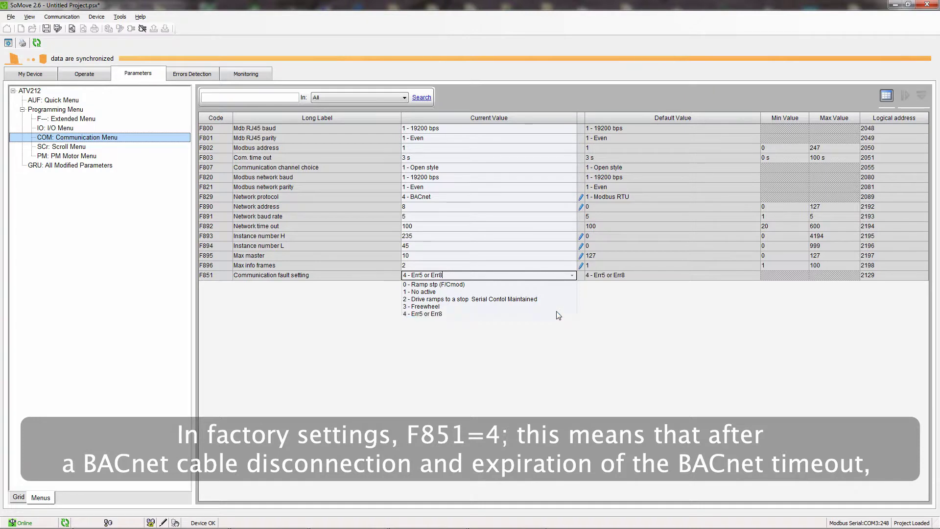
left_click(374, 275)
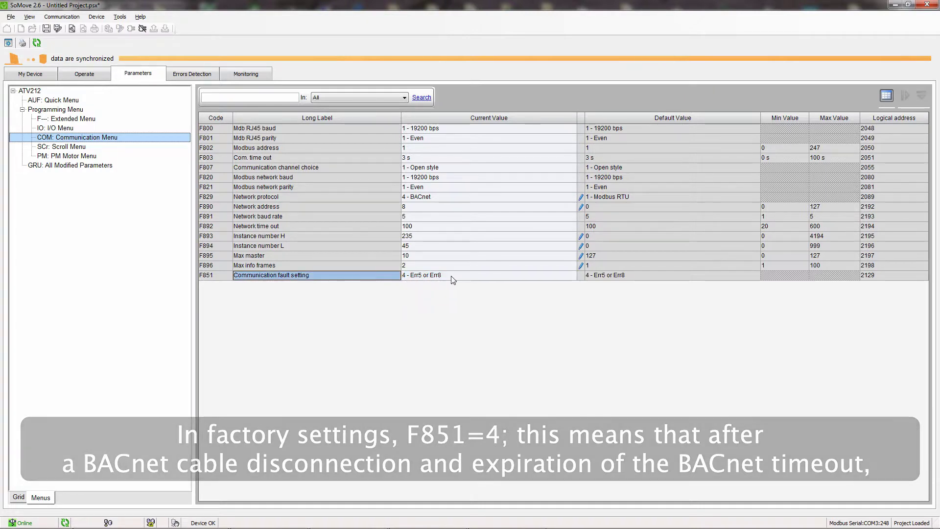
Review the other available options for the Communication fault setting (F851) without choosing one
left_click(567, 279)
left_click(566, 279)
left_click(572, 276)
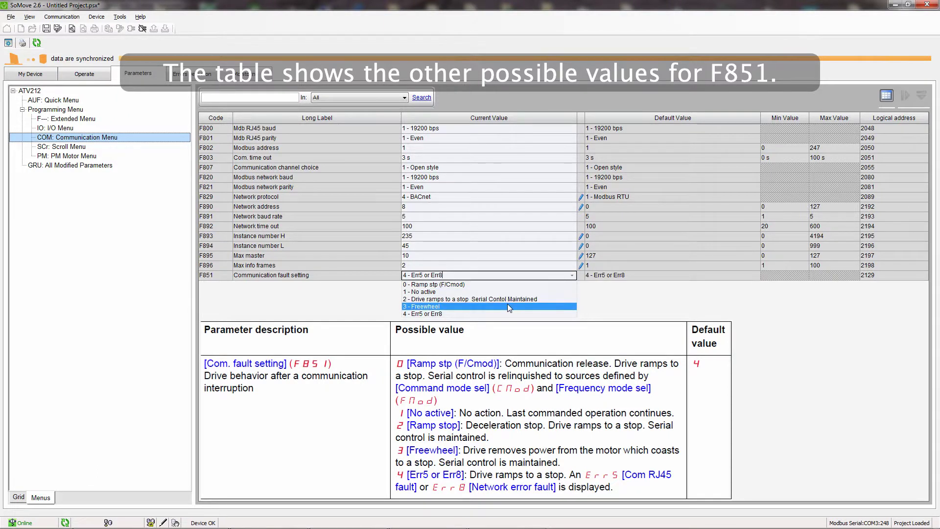
left_click(644, 275)
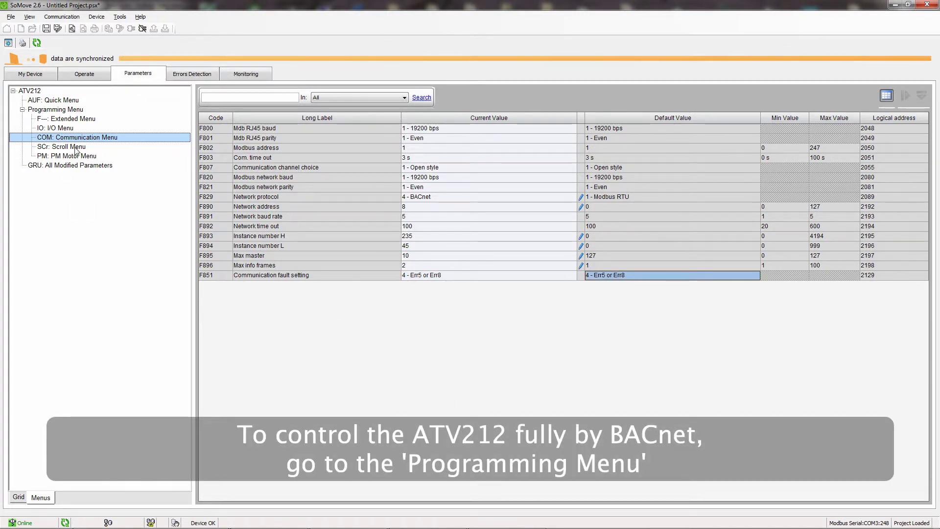
Set Frequency mode selection (FMOd) in the Programming Menu to 4 - Serial com ref
left_click(78, 109)
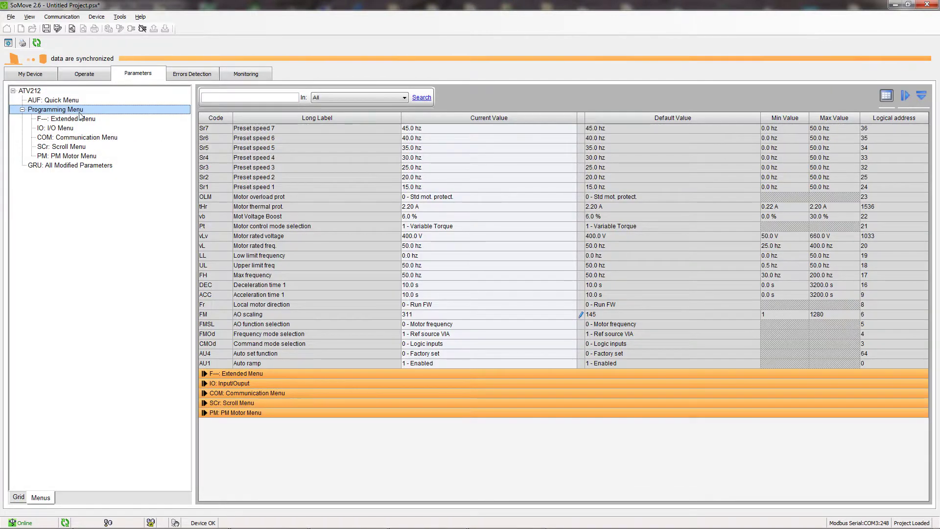
left_click(449, 336)
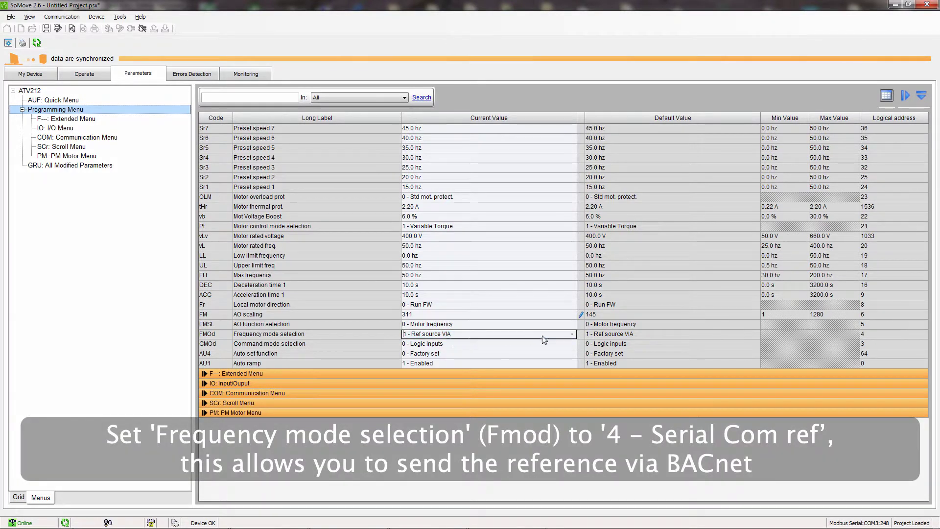
left_click(571, 334)
left_click(545, 365)
left_click(362, 334)
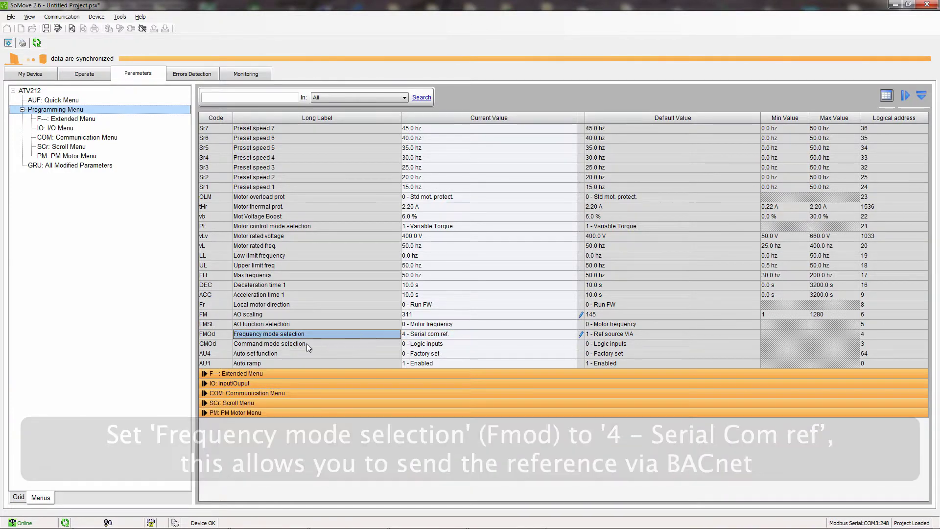
Set Command mode selection (CMOd) to 2 - Communication
left_click(536, 345)
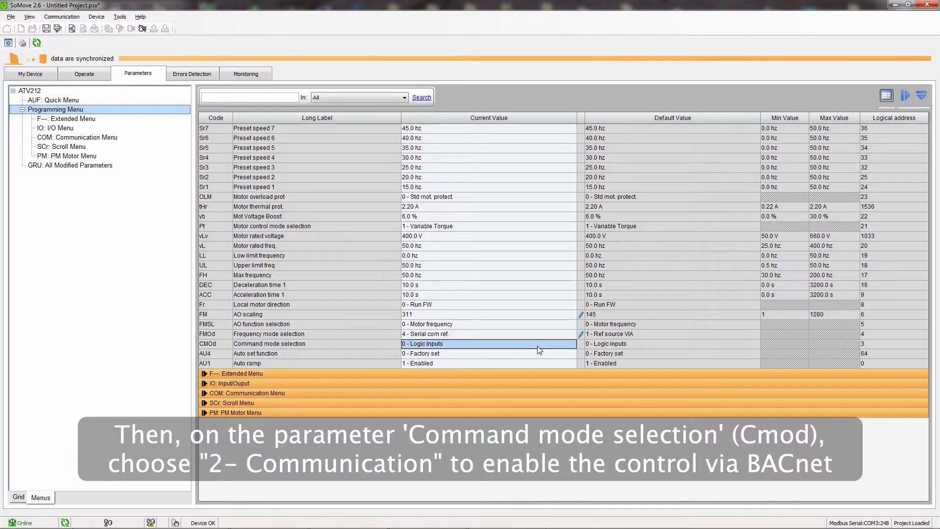
left_click(571, 344)
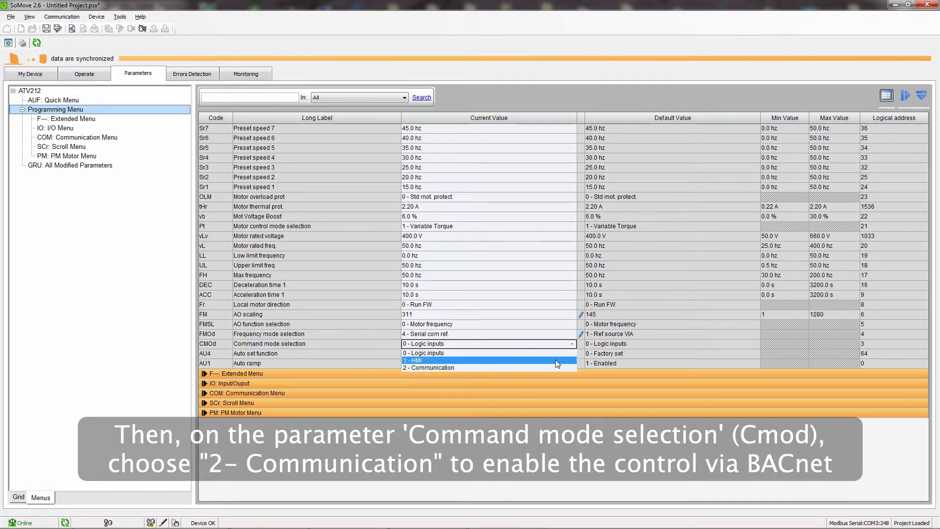
left_click(541, 367)
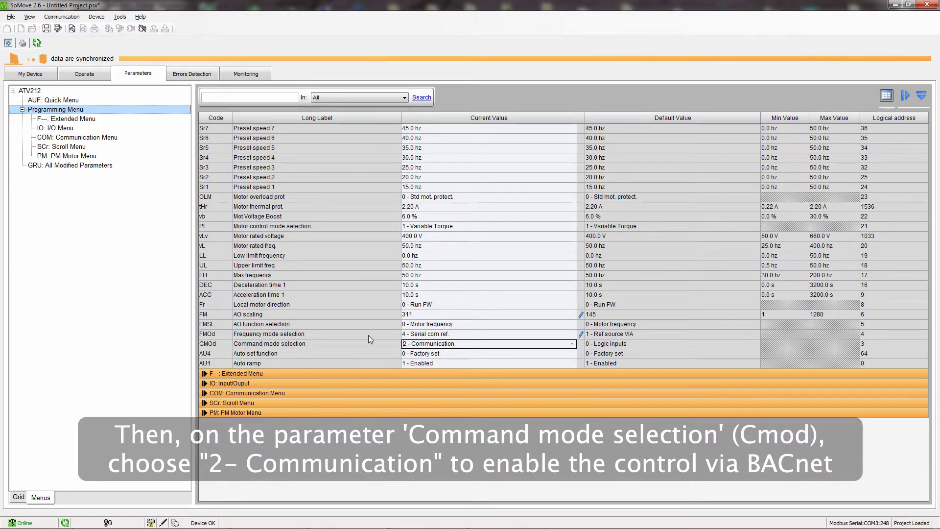
left_click(349, 344)
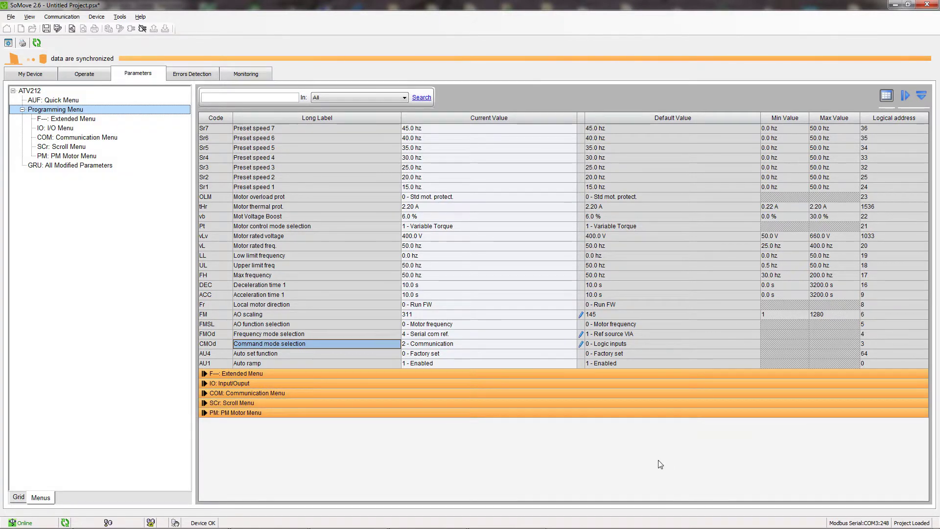
left_click(286, 365)
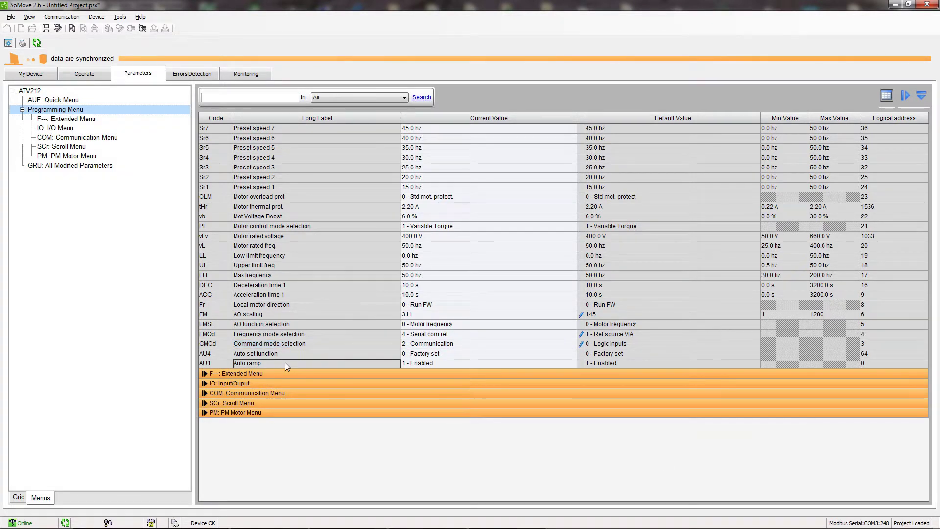
Disconnect SoMove from the drive, then switch to the BACnet master tool and open the search dialog for adding a device
left_click(142, 30)
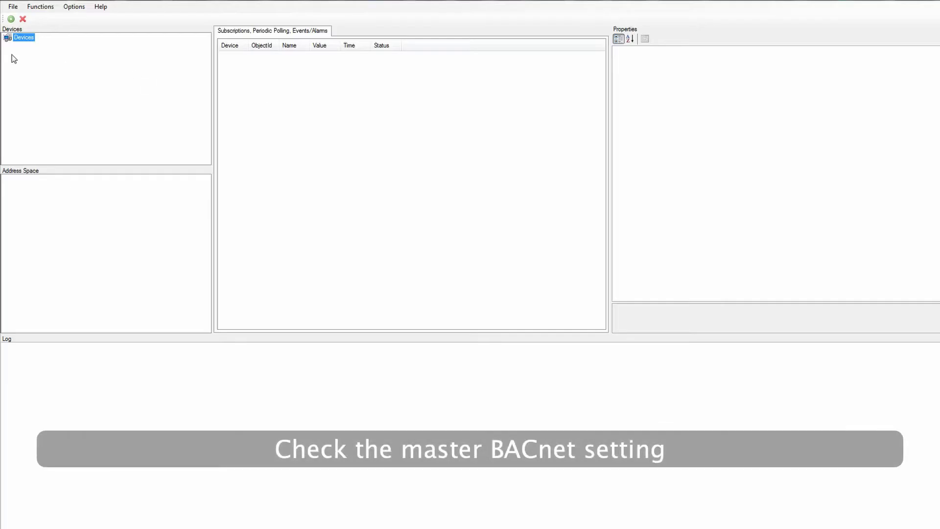
right_click(30, 41)
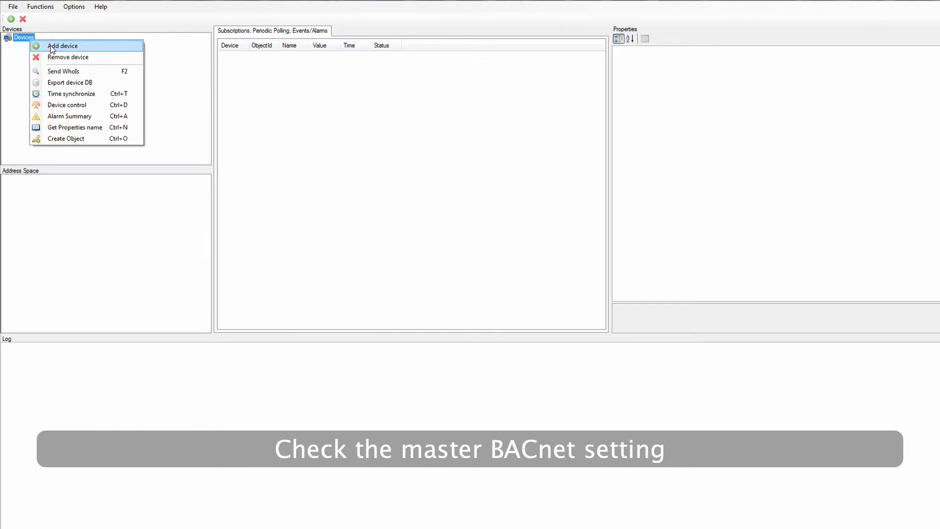
left_click(51, 47)
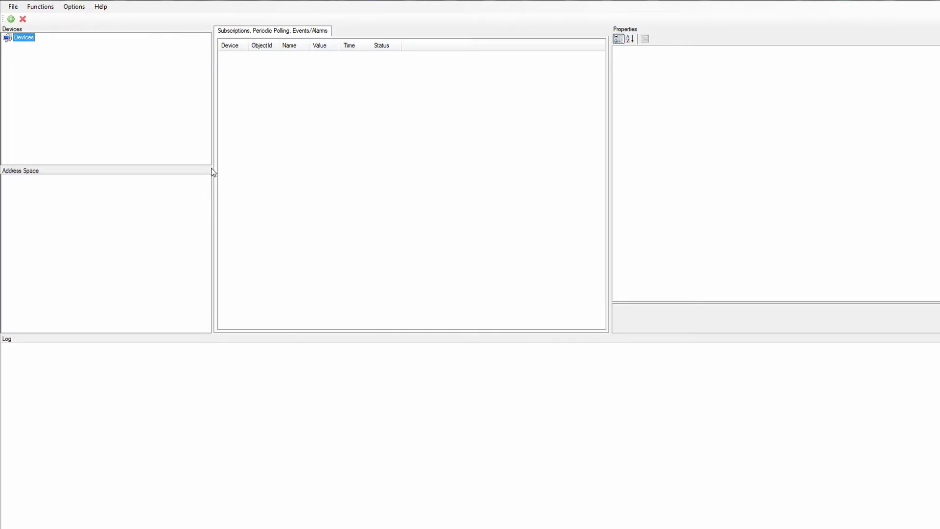
left_click_drag(80, 28, 111, 91)
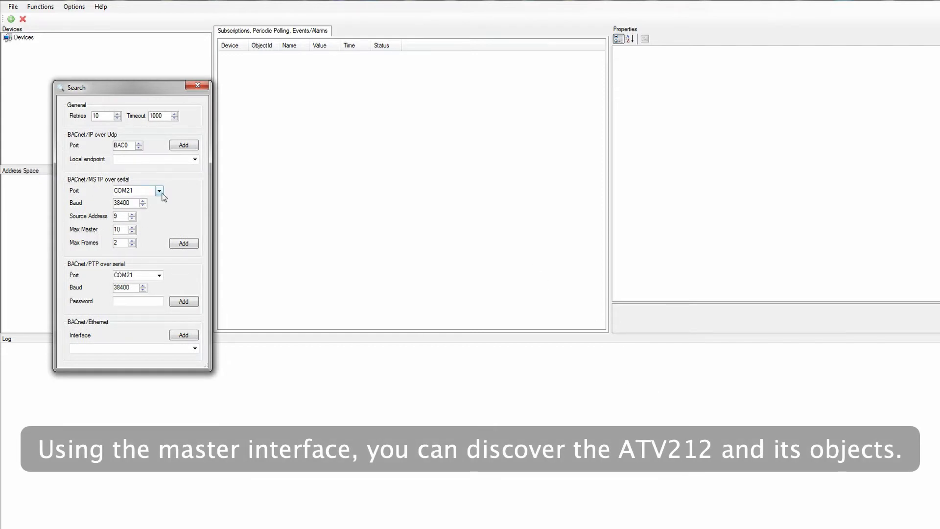
Select COM3 as the BACnet/MSTP over serial port and add the connection to discover the drive
left_click(159, 190)
left_click(146, 206)
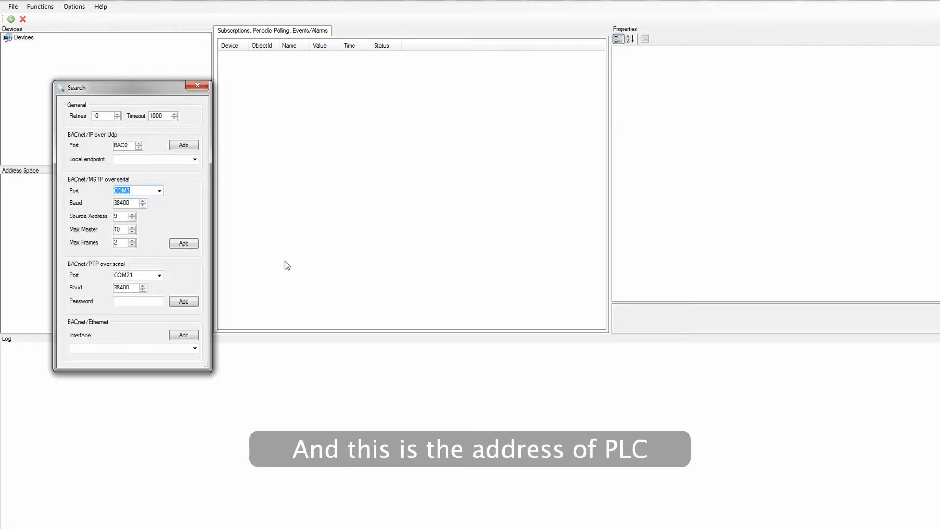
left_click(183, 243)
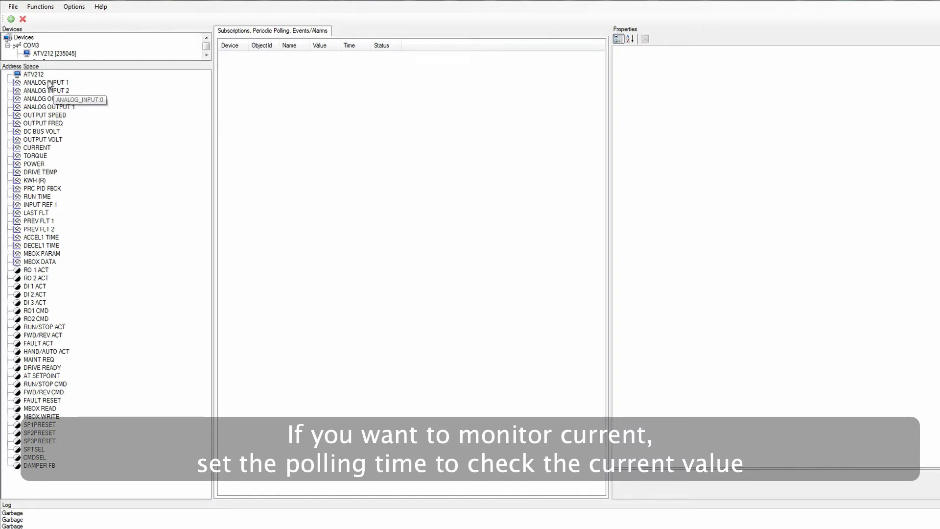
Add the drive's CURRENT object to periodic polling and widen the Name column to show the full object name
left_click_drag(43, 148, 278, 124)
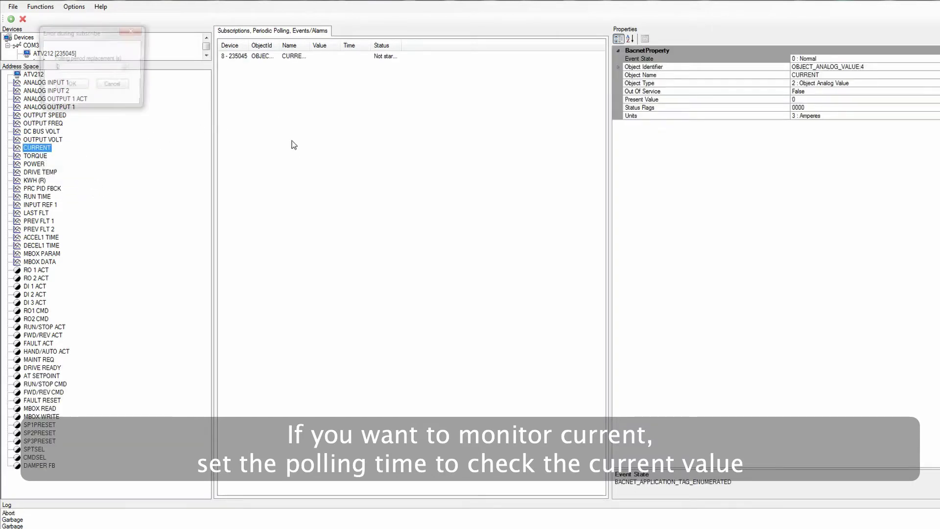
left_click(70, 86)
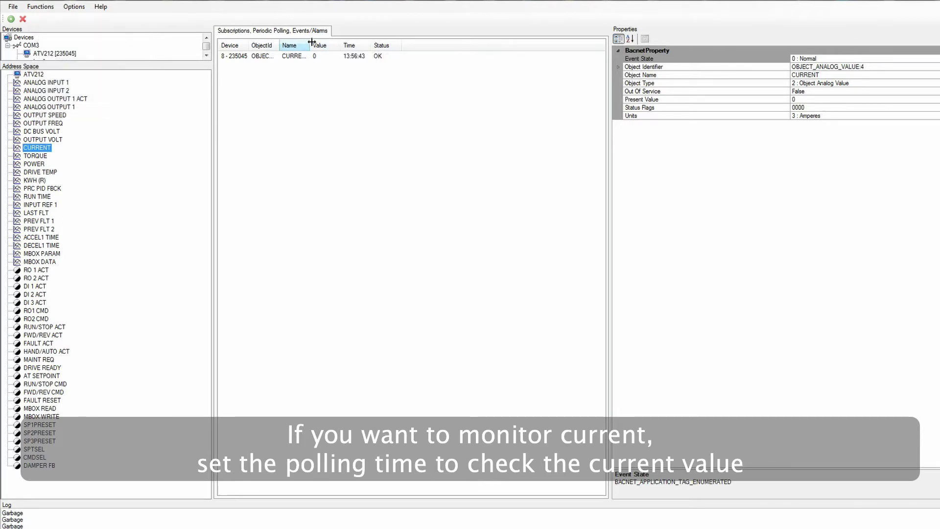
left_click_drag(312, 41, 359, 42)
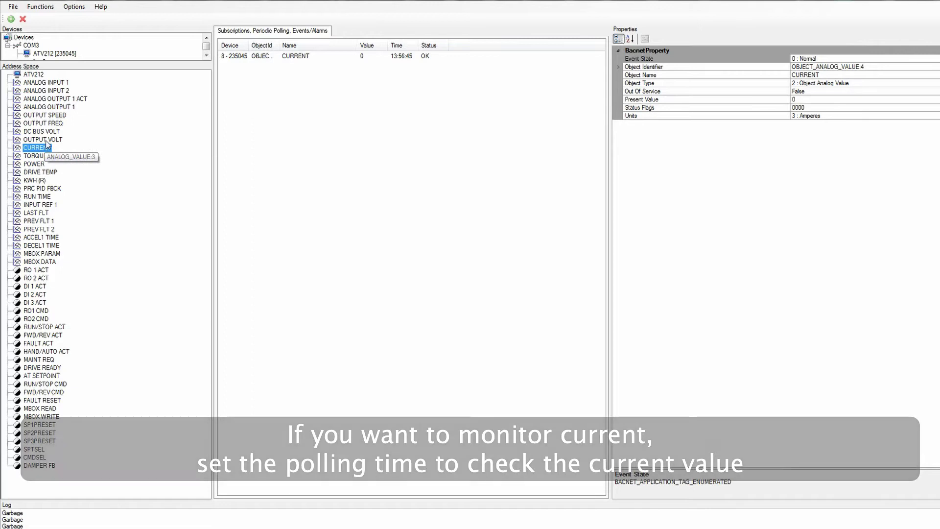
Add the OUTPUT VOLT object to periodic polling with a 2 s period and widen the ObjectId column
left_click_drag(46, 141, 303, 115)
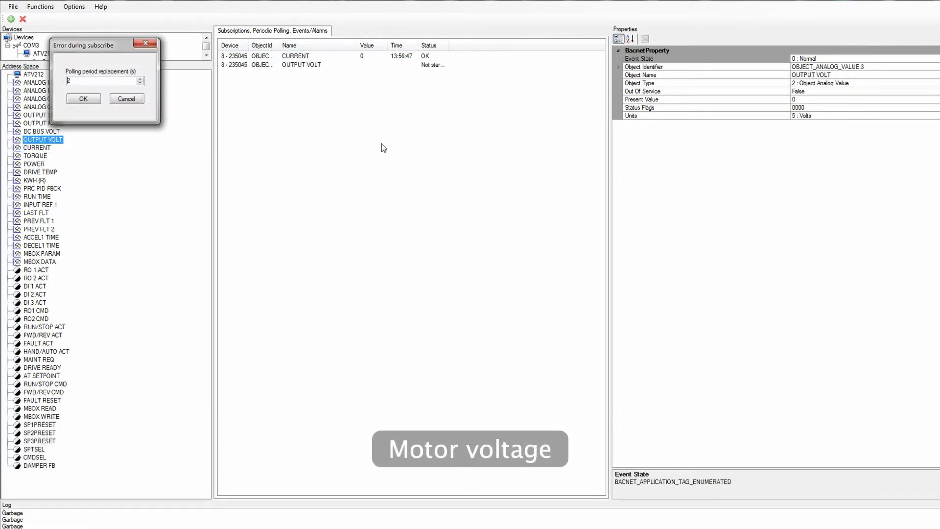
left_click(84, 99)
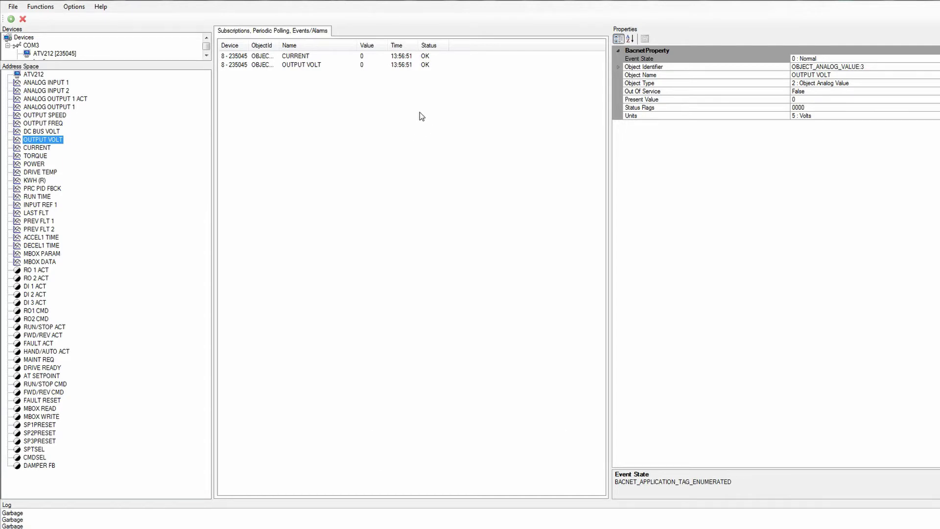
left_click_drag(279, 45, 340, 47)
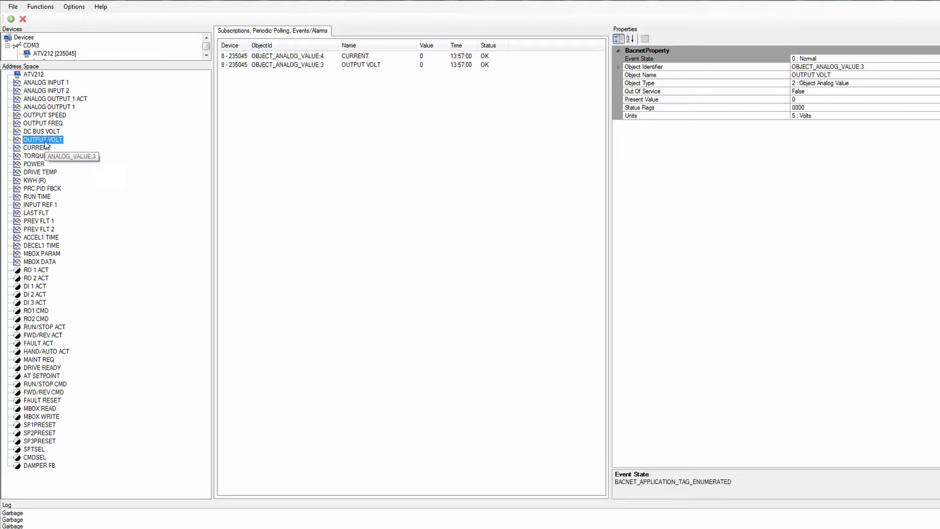
Add the DC BUS VOLT object to periodic polling with a 2 s period and widen the Value column
left_click_drag(49, 131, 319, 118)
left_click(92, 113)
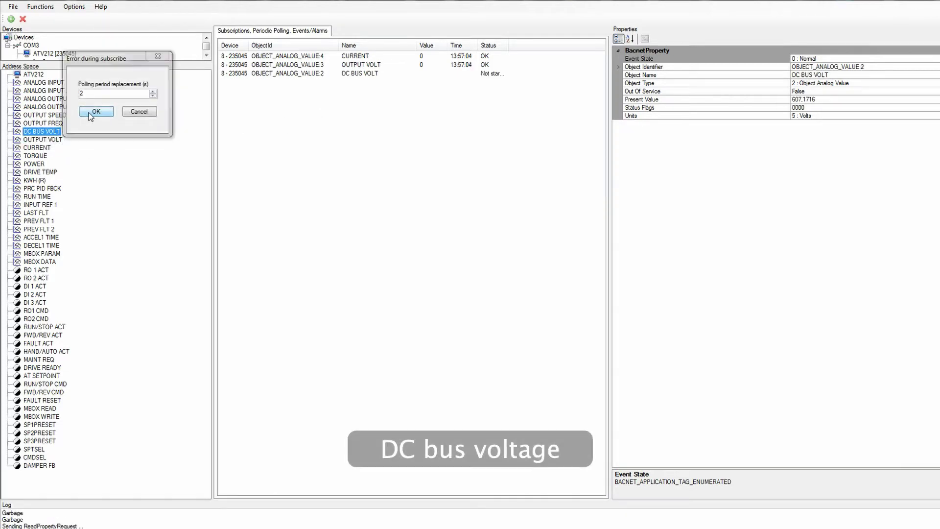
left_click_drag(447, 43, 460, 42)
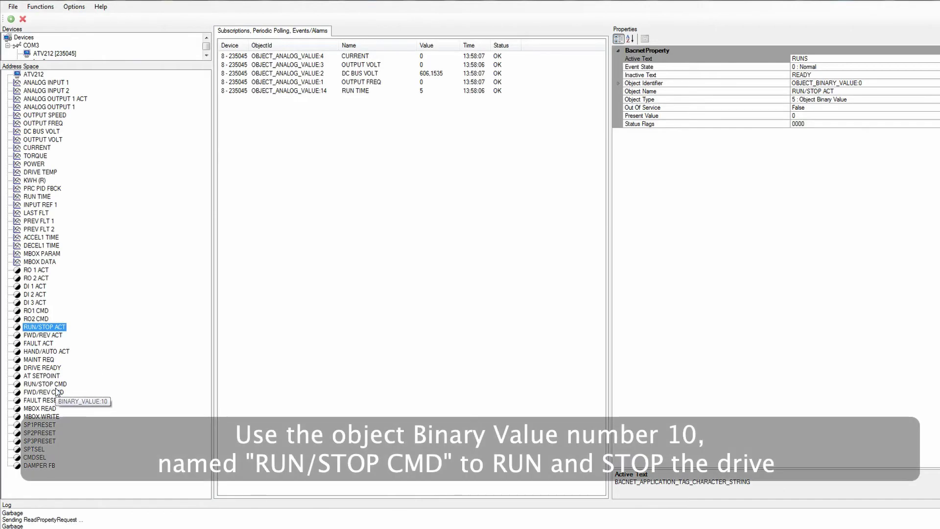
Set the Present Value of the RUN/STOP CMD object to 1 to start the drive
left_click(55, 385)
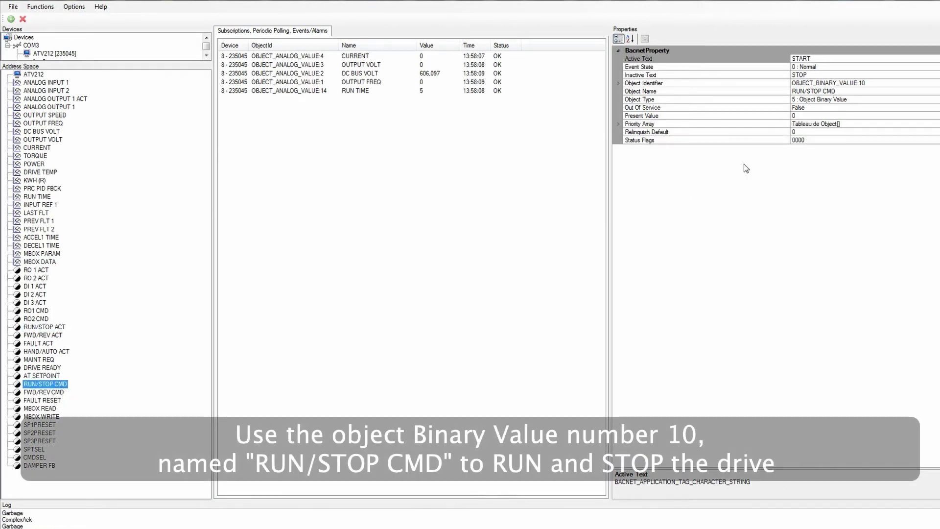
left_click(798, 117)
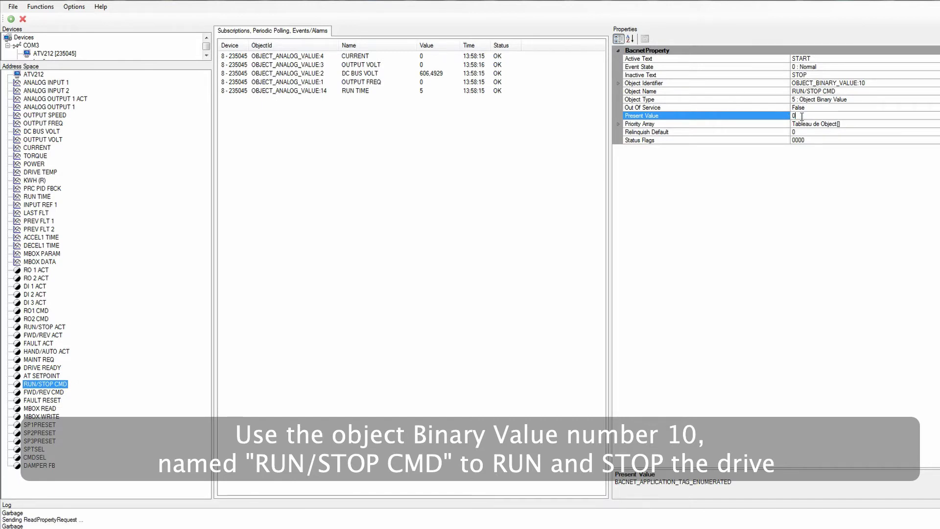
key("Return")
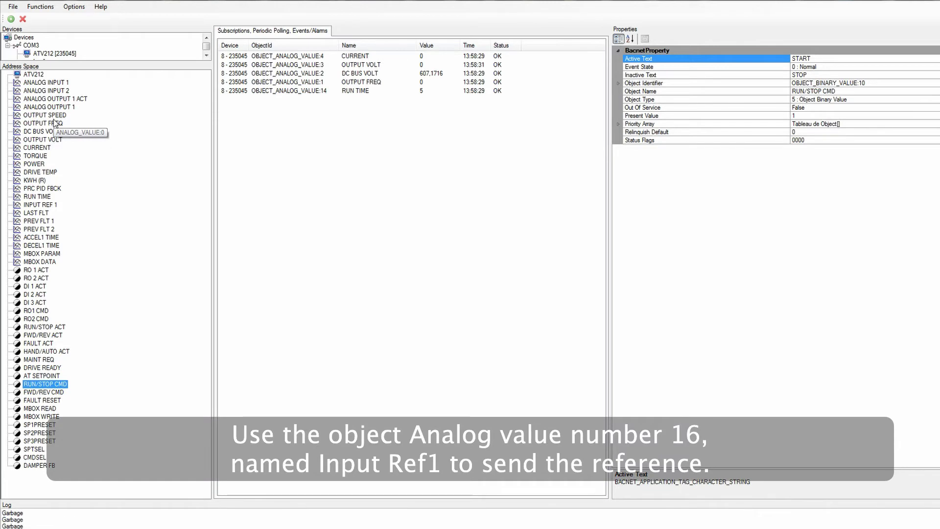
Set the Present Value of the INPUT REF 1 object to 50 percent as the speed reference
left_click(49, 204)
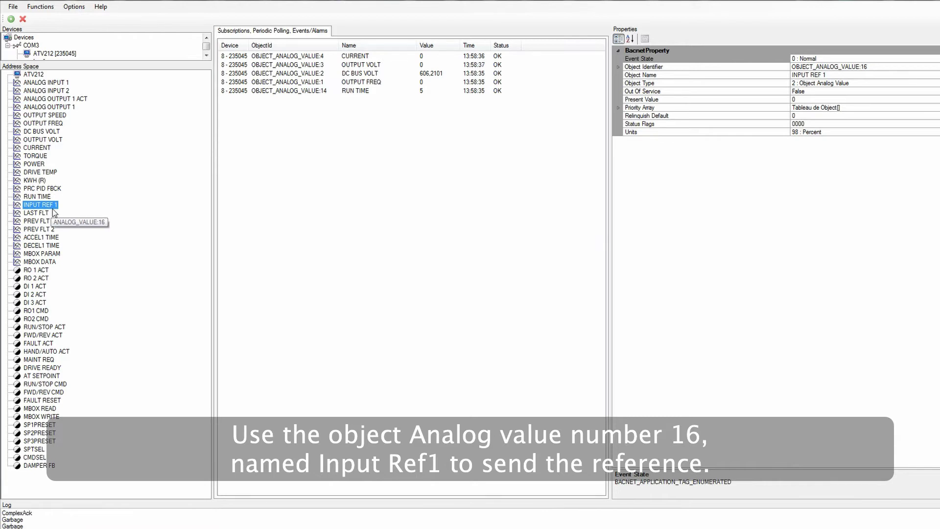
left_click(797, 116)
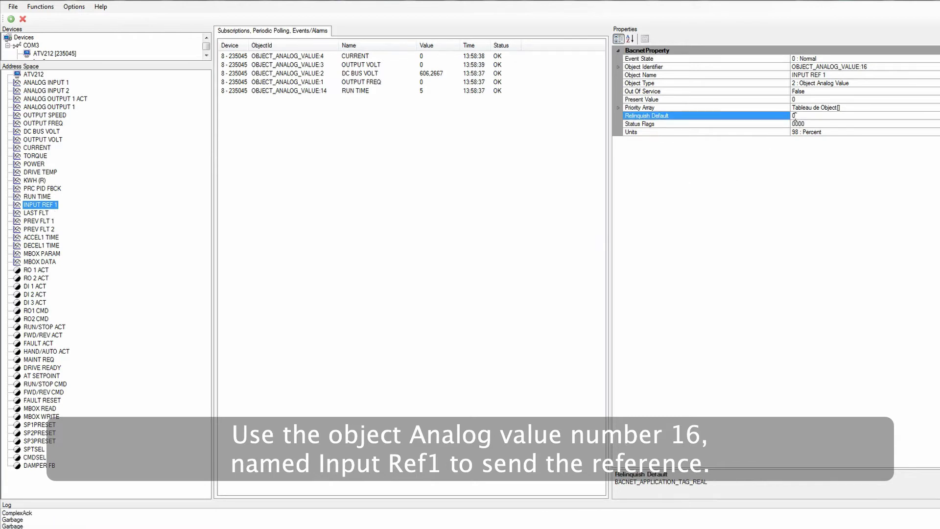
left_click(797, 99)
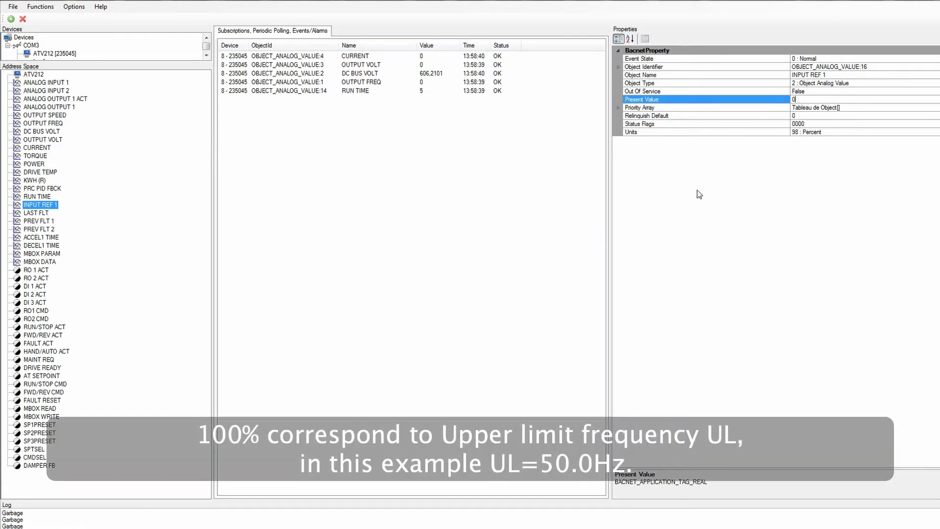
left_click(310, 324)
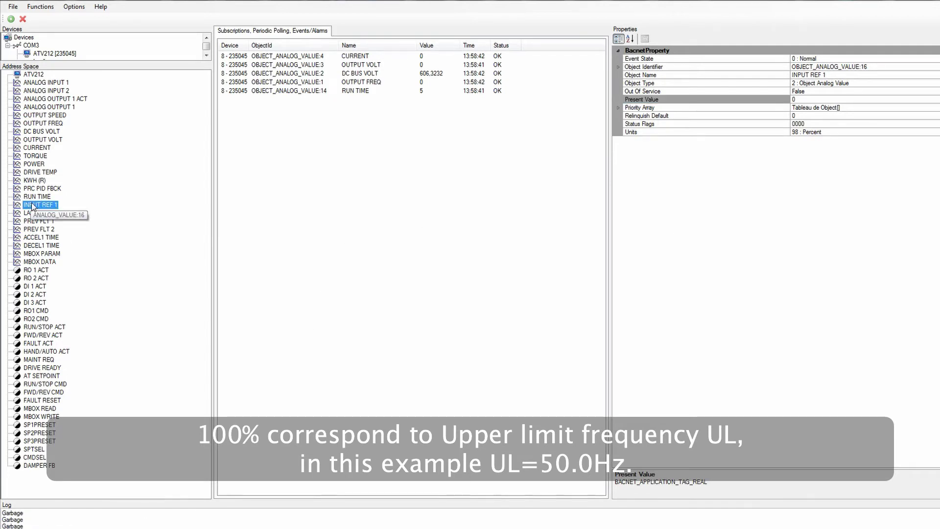
left_click(800, 99)
key("ctrl+a")
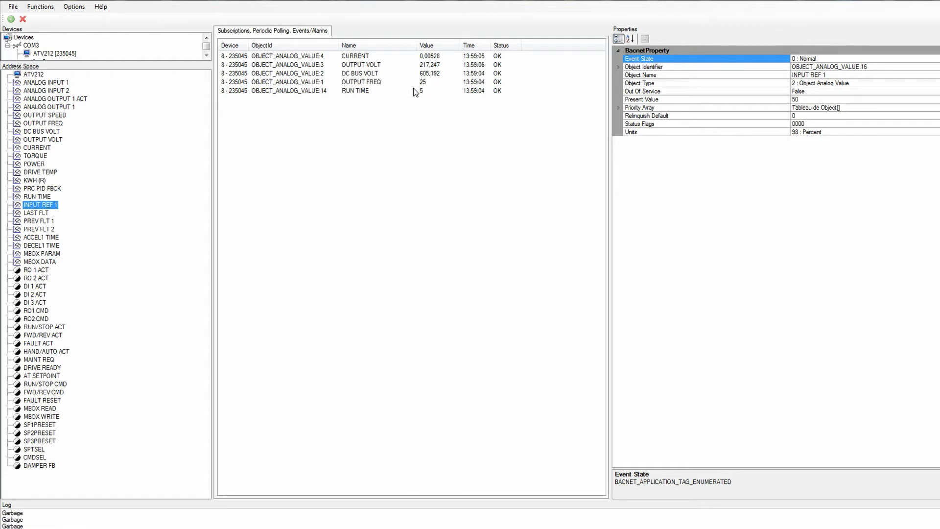
Raise the INPUT REF 1 Present Value to 100 percent and reload the object's properties
left_click(793, 100)
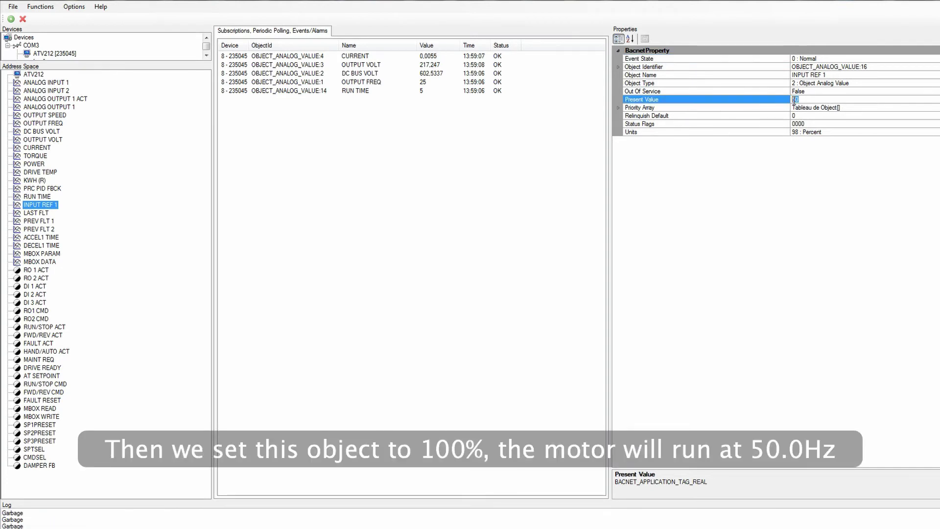
type("100")
key("Return")
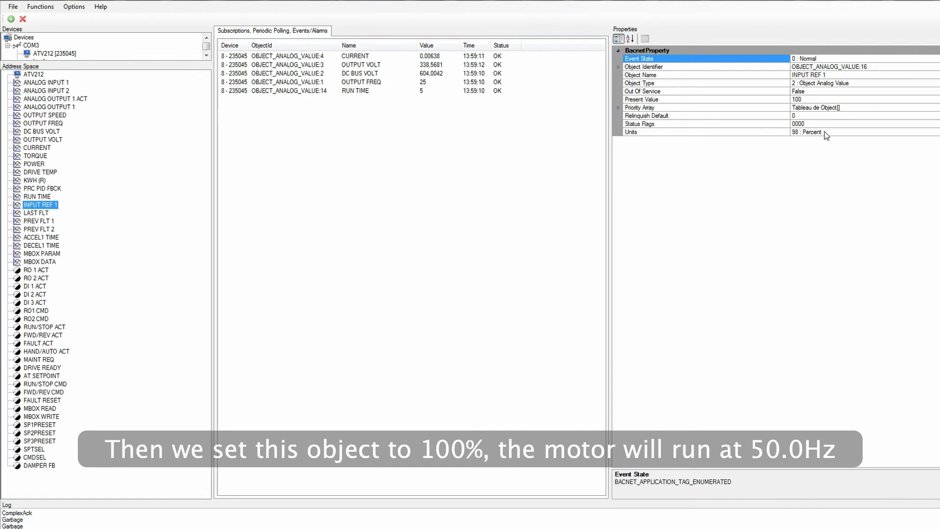
left_click(49, 205)
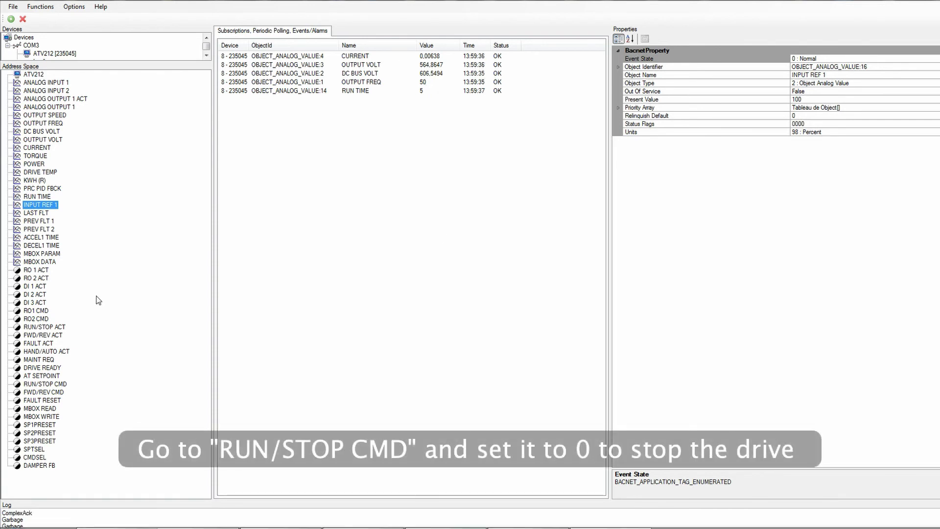
Set the Present Value of the RUN/STOP CMD object to 0 to stop the drive
left_click(57, 327)
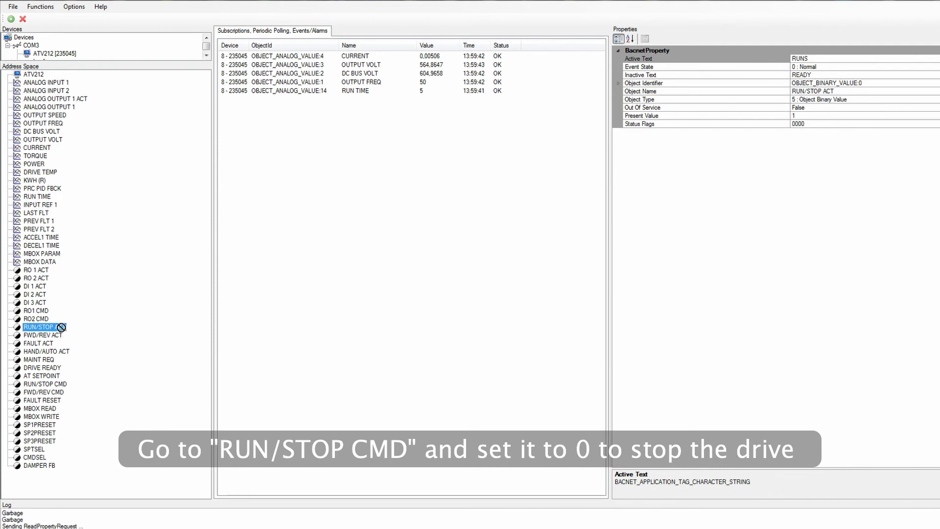
left_click(52, 385)
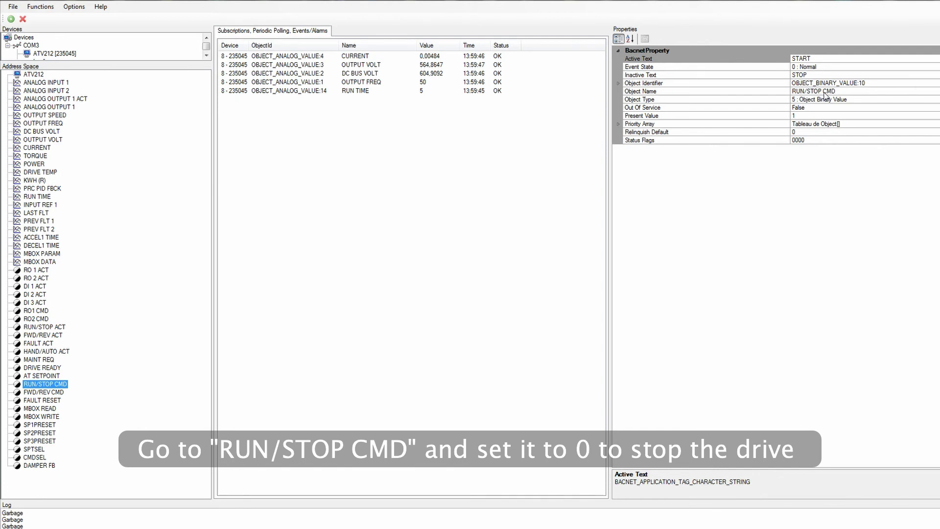
left_click(794, 117)
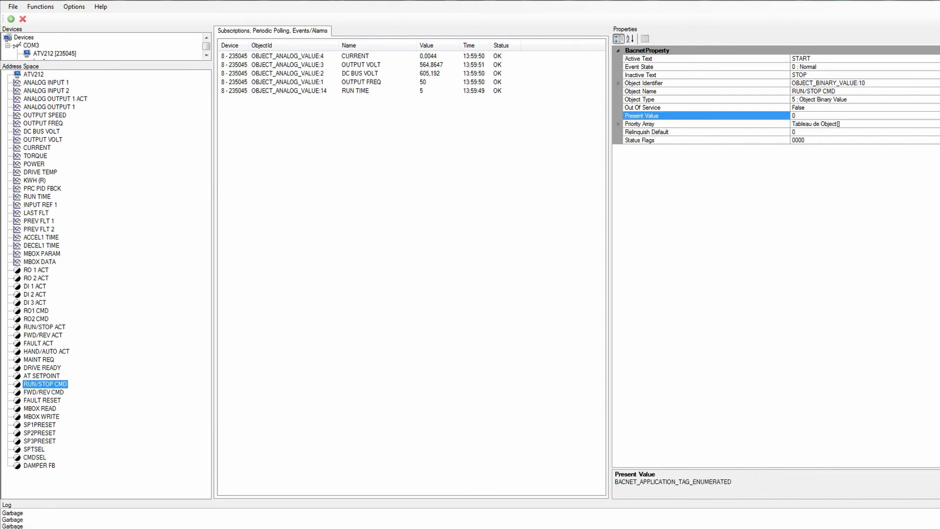
key("Return")
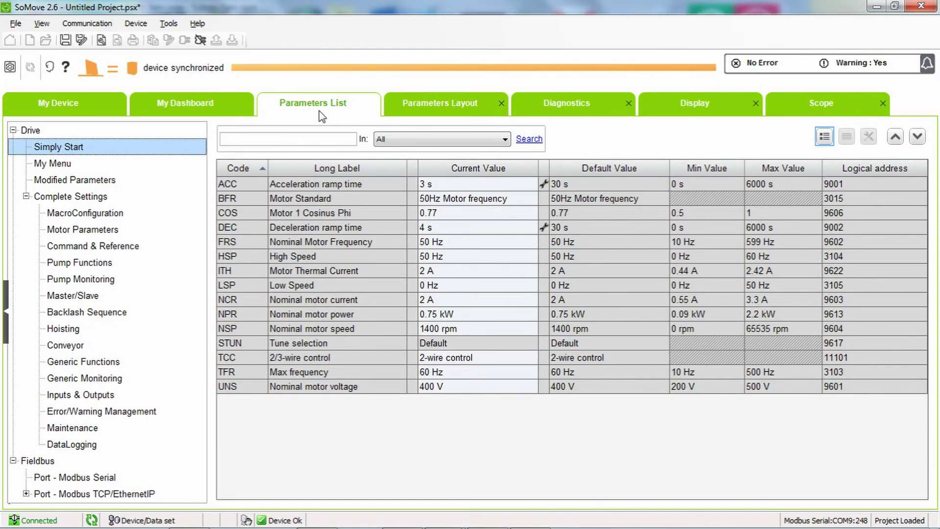
Switch to SoMove and open the contextual help for the Acceleration ramp time (ACC) parameter
left_click(255, 186)
key("F1")
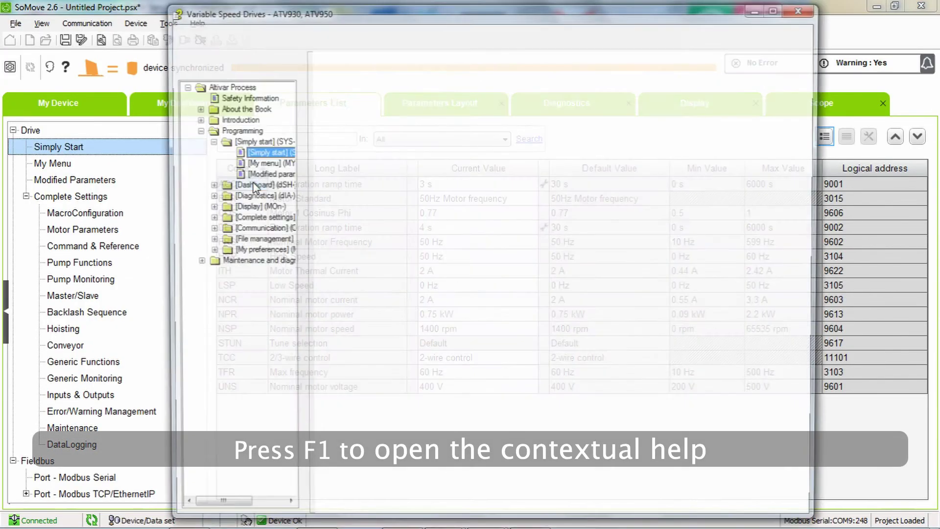